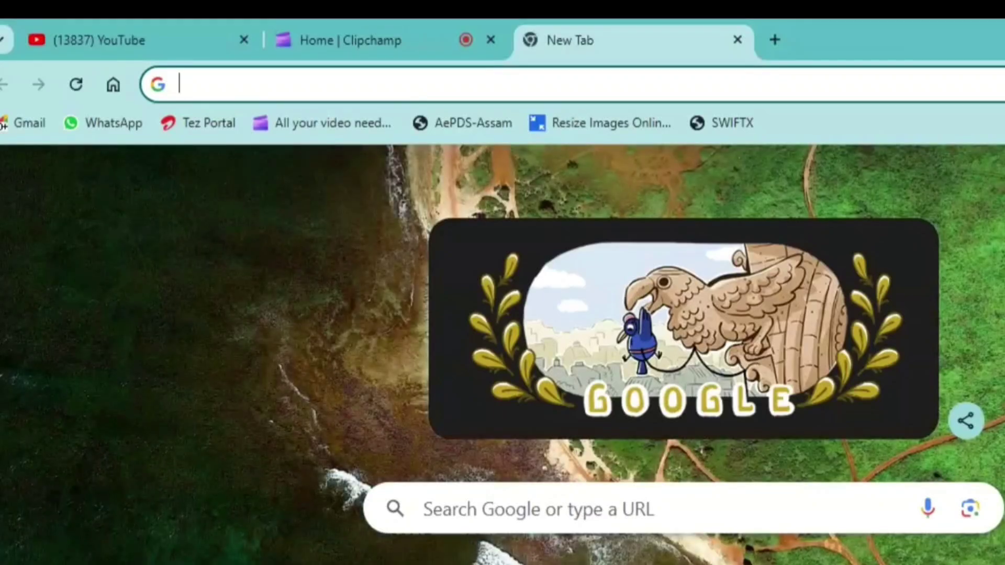
Search Google for 'sewa' (sewasetu) and open the 'Sewa Setu | Government of Assam' result.
{"action": "type", "text": "s"}
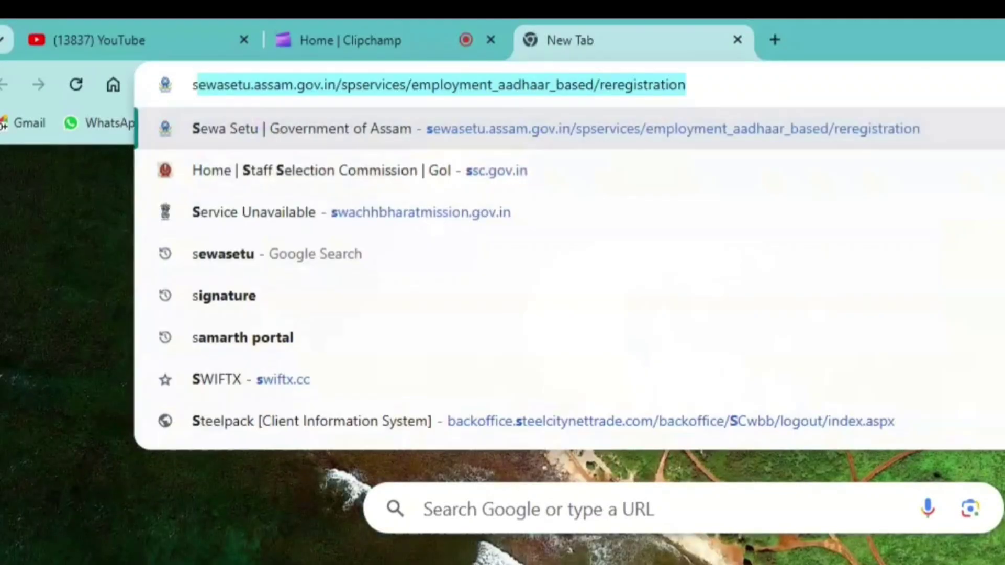
{"action": "type", "text": "ewa"}
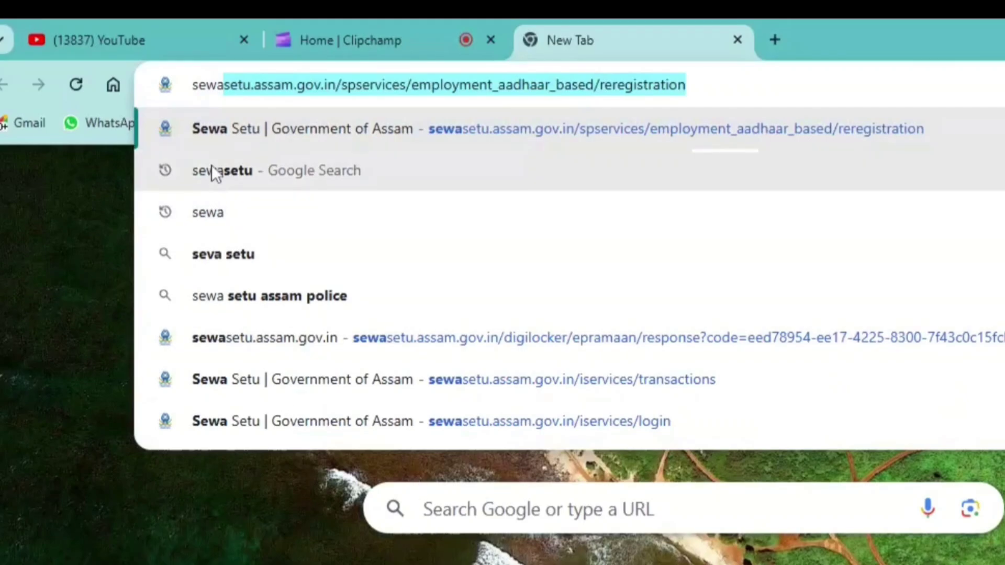
{"action": "left_click", "coordinate": [212, 167]}
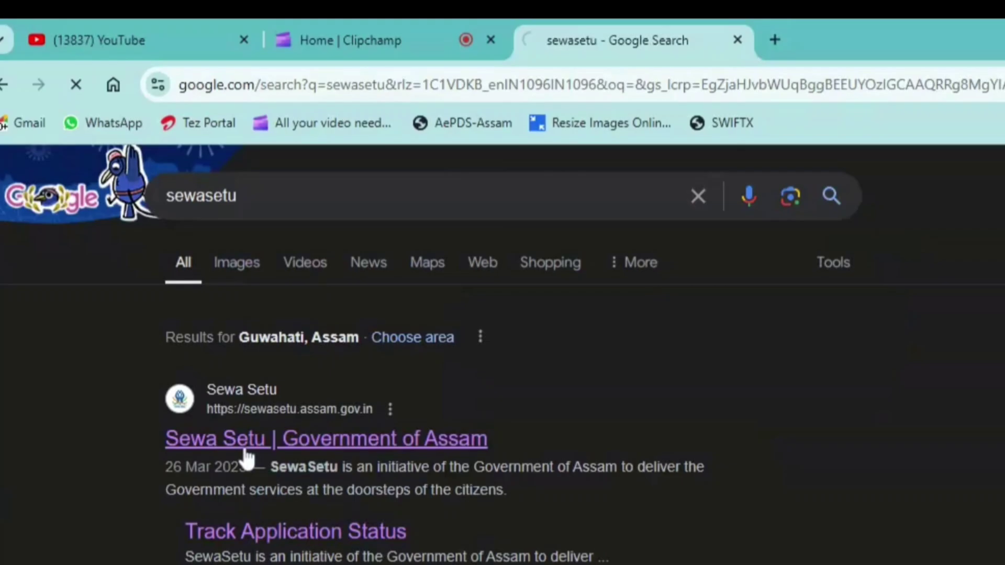
{"action": "left_click", "coordinate": [246, 451]}
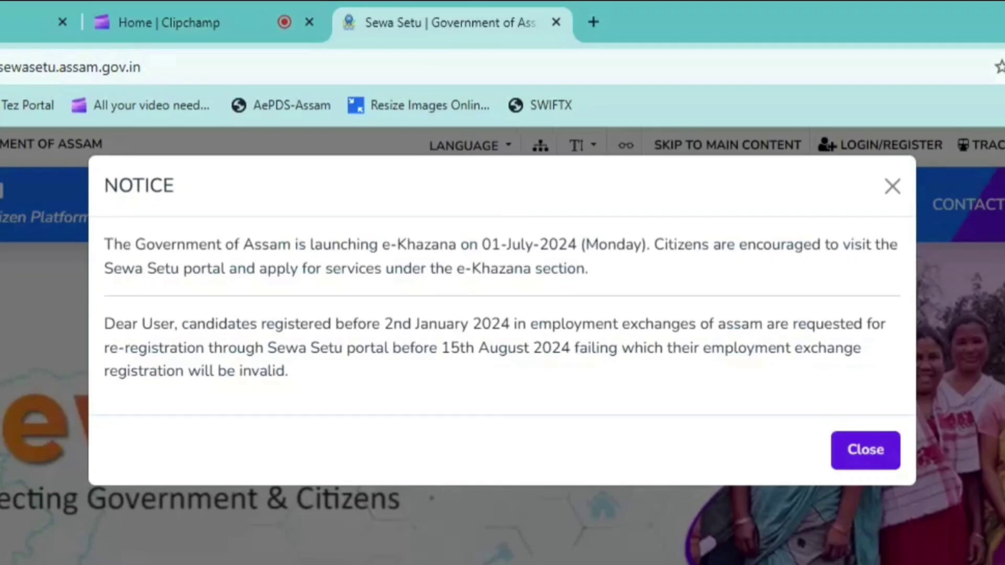
Close the e-Khazana notice and go through LOGIN/REGISTER's CSC tab to CSC Connect Login.
{"action": "left_click", "coordinate": [892, 195]}
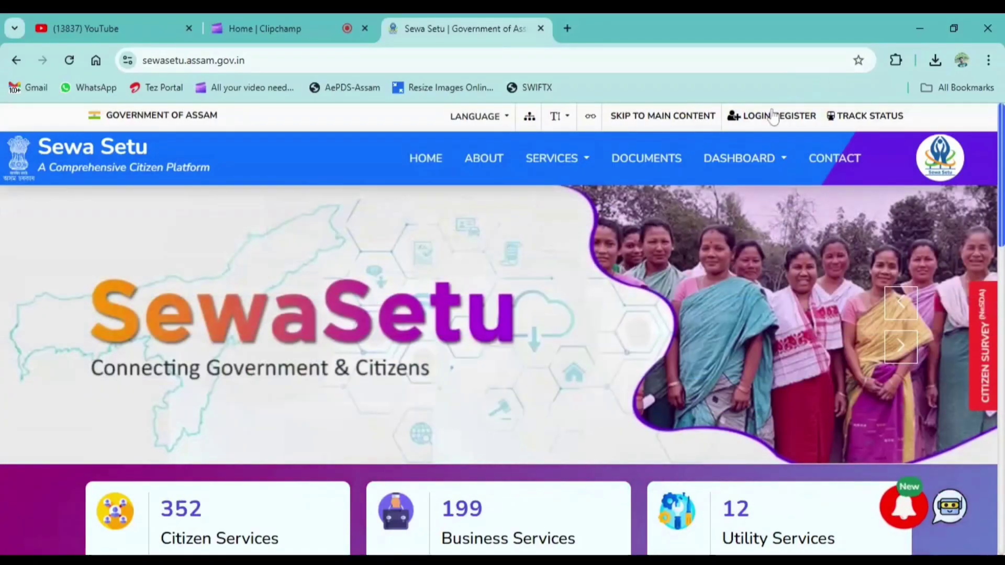
{"action": "left_click", "coordinate": [773, 116]}
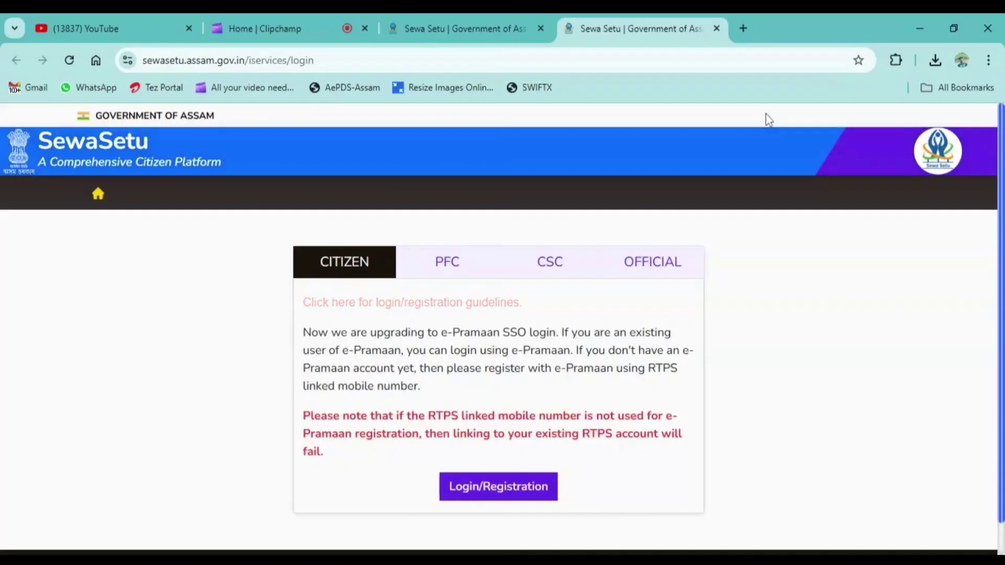
{"action": "scroll", "coordinate": [608, 312], "scroll_direction": "down", "scroll_amount": 1}
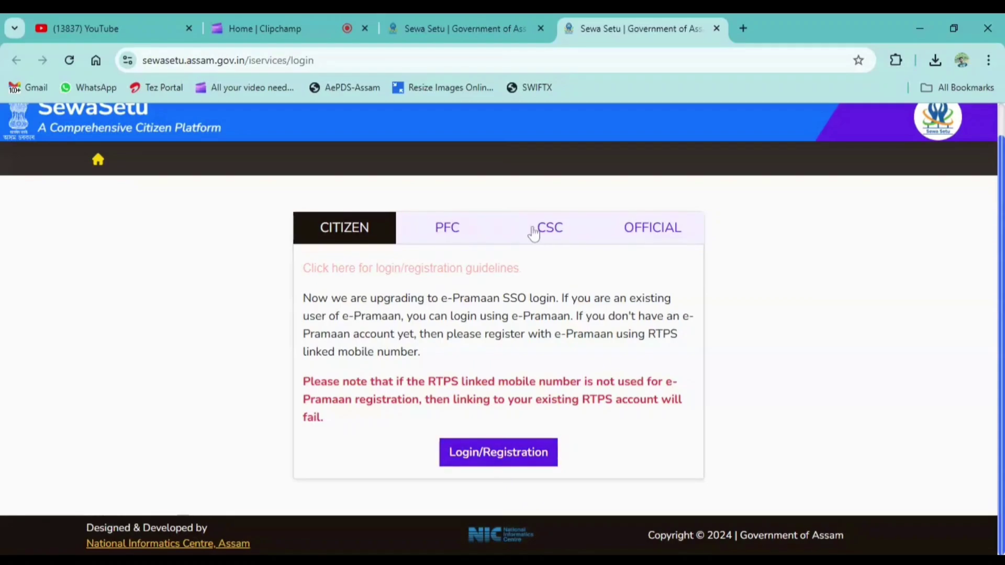
{"action": "left_click", "coordinate": [550, 230]}
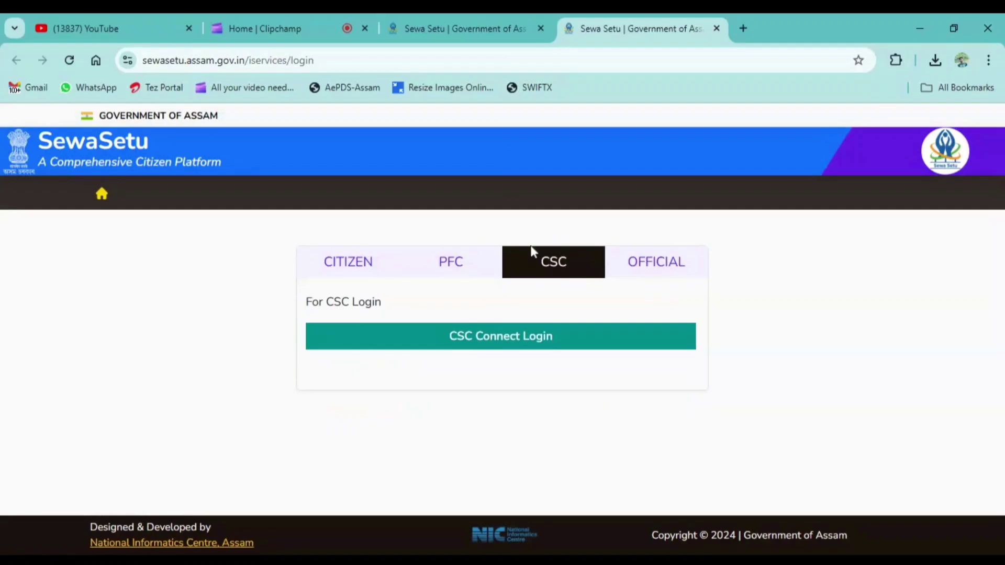
{"action": "left_click", "coordinate": [524, 338]}
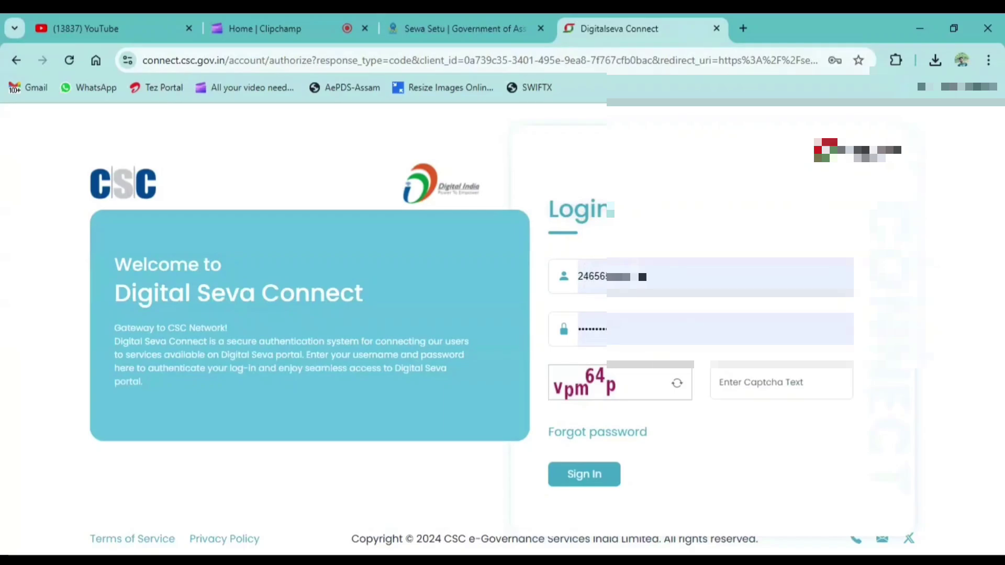
Enter the captcha and sign in, retrying with the new captcha after the first attempt fails.
{"action": "left_click", "coordinate": [722, 382]}
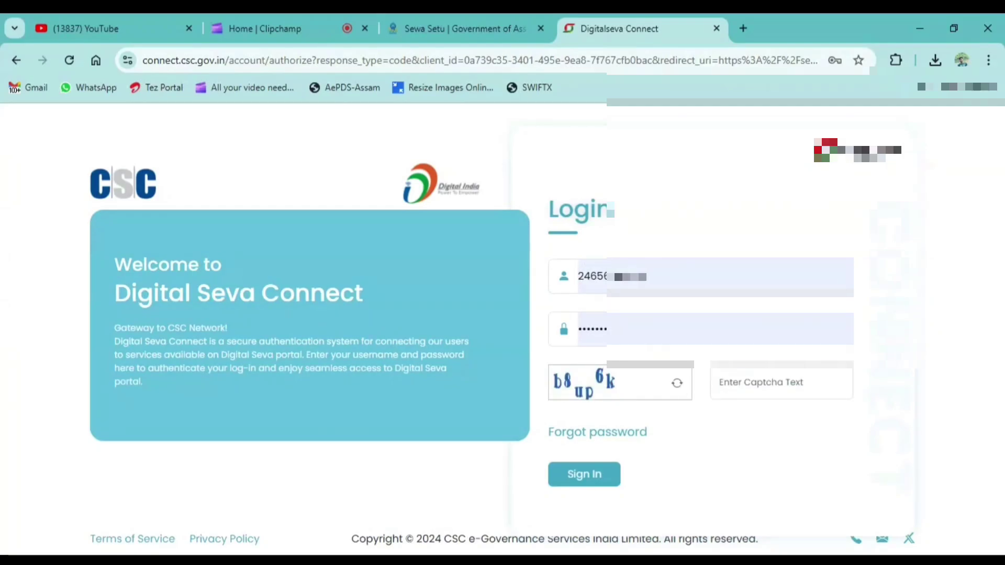
{"action": "type", "text": "B"}
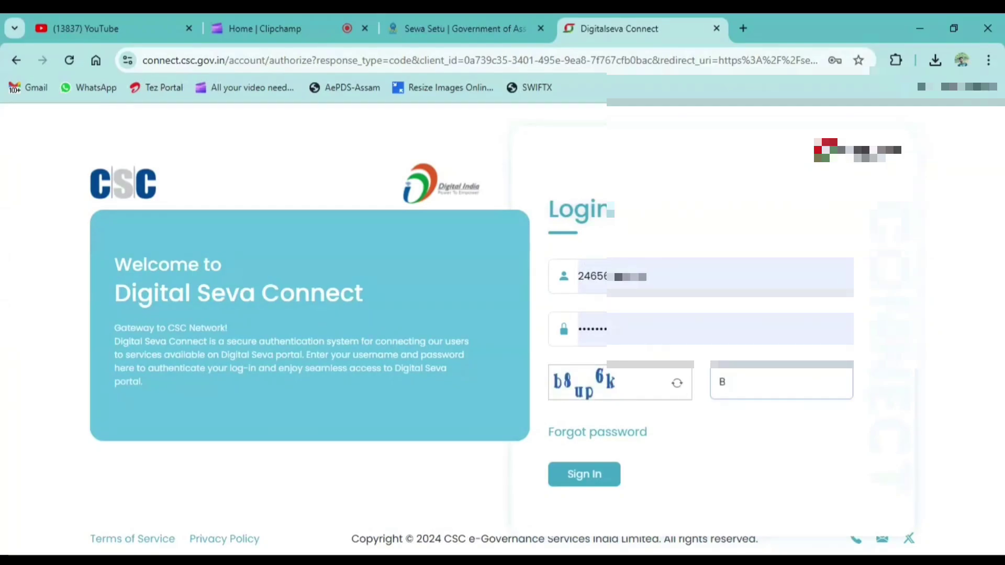
{"action": "key", "text": "BackSpace"}
{"action": "type", "text": "b8up6k"}
{"action": "key", "text": "Return"}
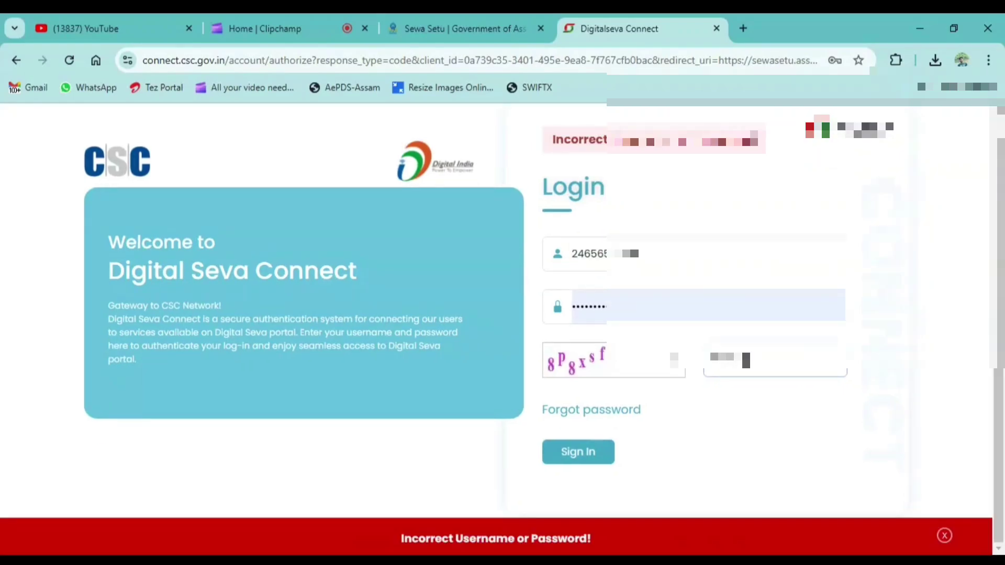
{"action": "left_click", "coordinate": [593, 453]}
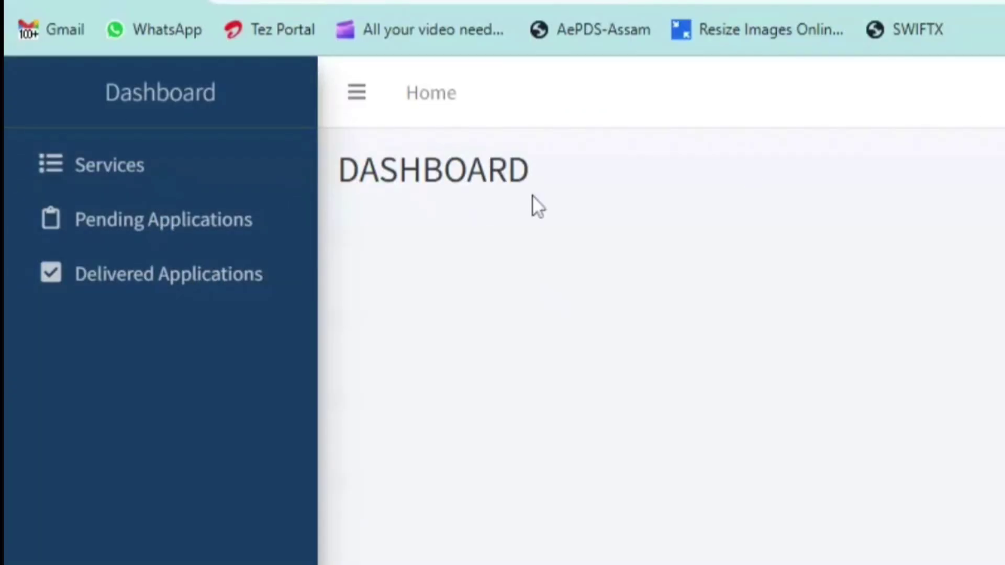
Search Services for 'e kha' and apply for e-Khajana, opening its blank applicant form.
{"action": "left_click", "coordinate": [149, 167]}
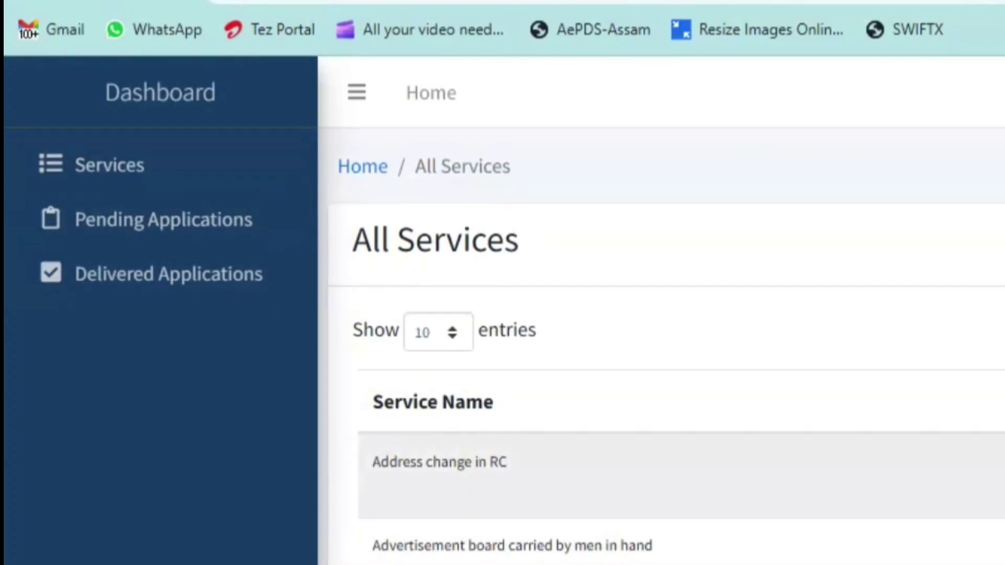
{"action": "type", "text": "e"}
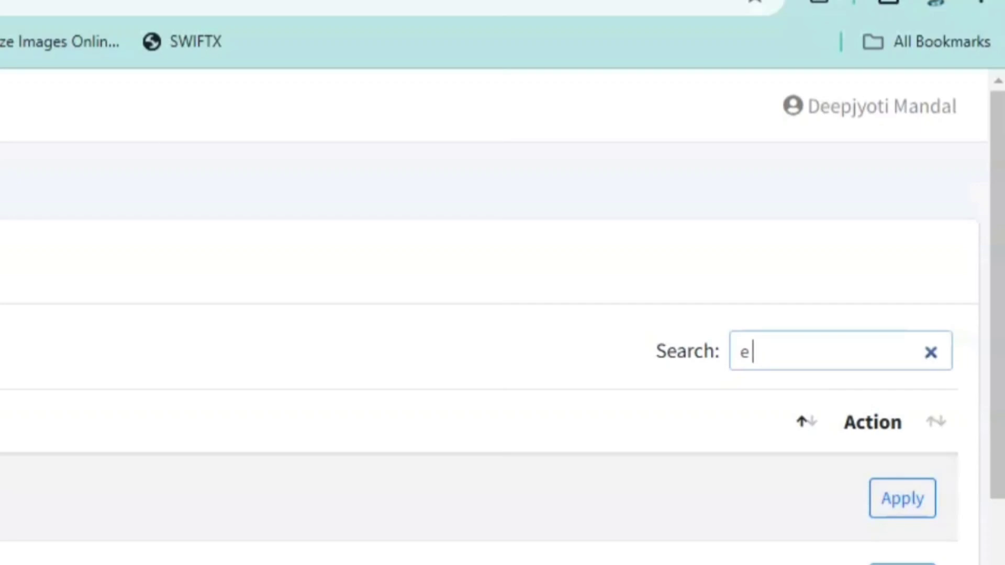
{"action": "type", "text": " kha"}
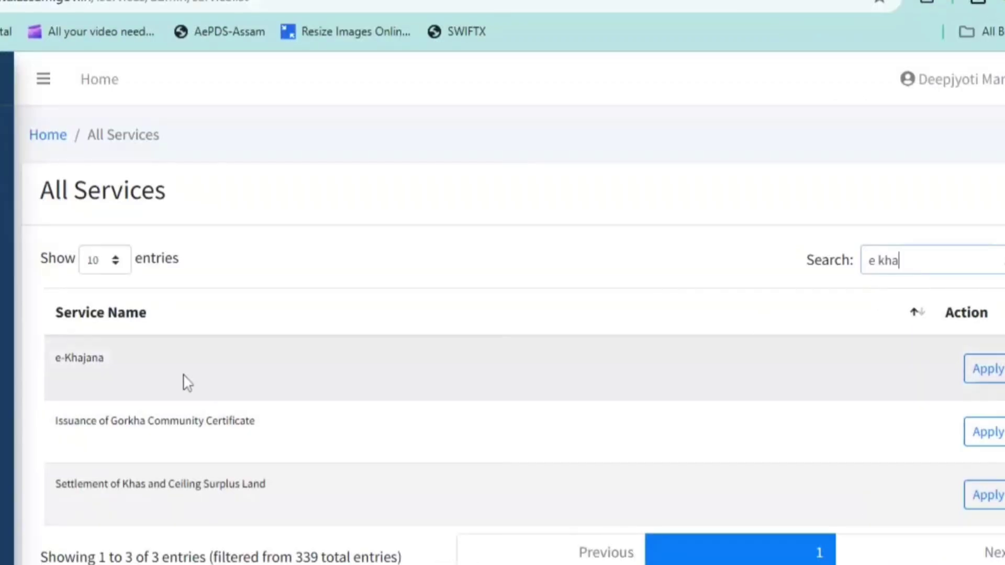
{"action": "left_click_drag", "start_coordinate": [54, 360], "coordinate": [117, 368]}
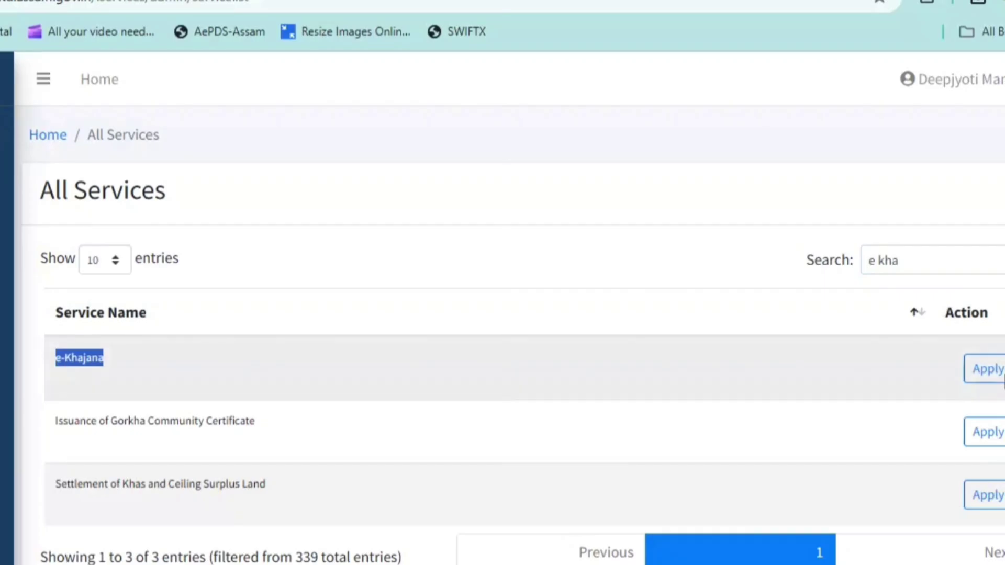
{"action": "left_click", "coordinate": [990, 375]}
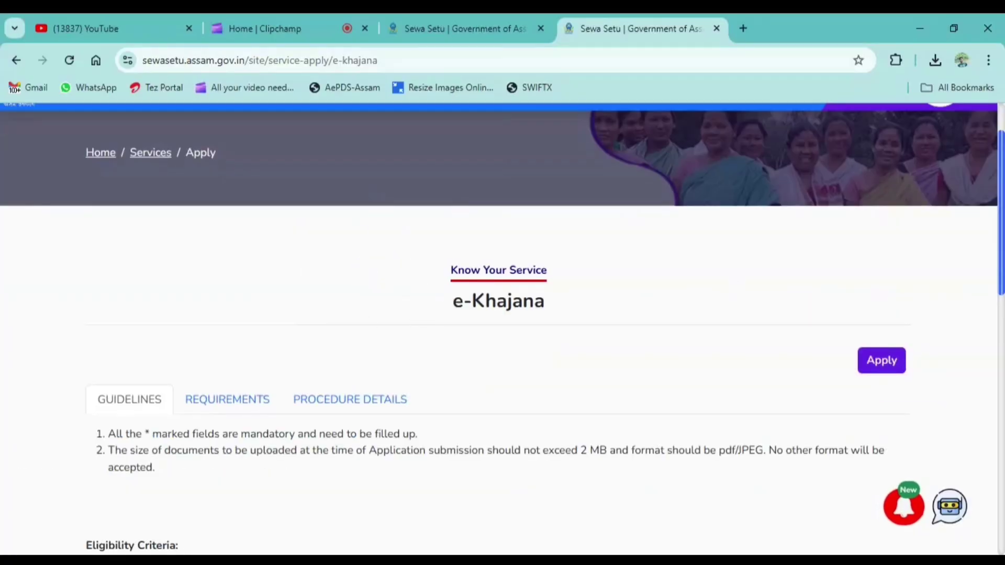
{"action": "left_click_drag", "start_coordinate": [372, 402], "coordinate": [530, 403]}
{"action": "left_click", "coordinate": [587, 301]}
{"action": "left_click", "coordinate": [872, 366]}
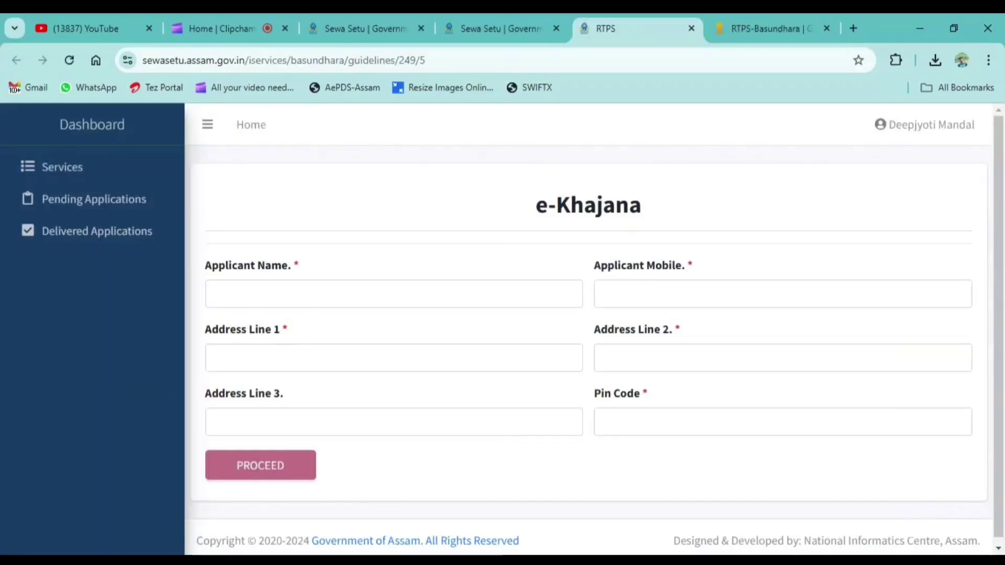
Enter the applicant's name and mobile number on the e-Khajana form.
{"action": "left_click", "coordinate": [325, 295]}
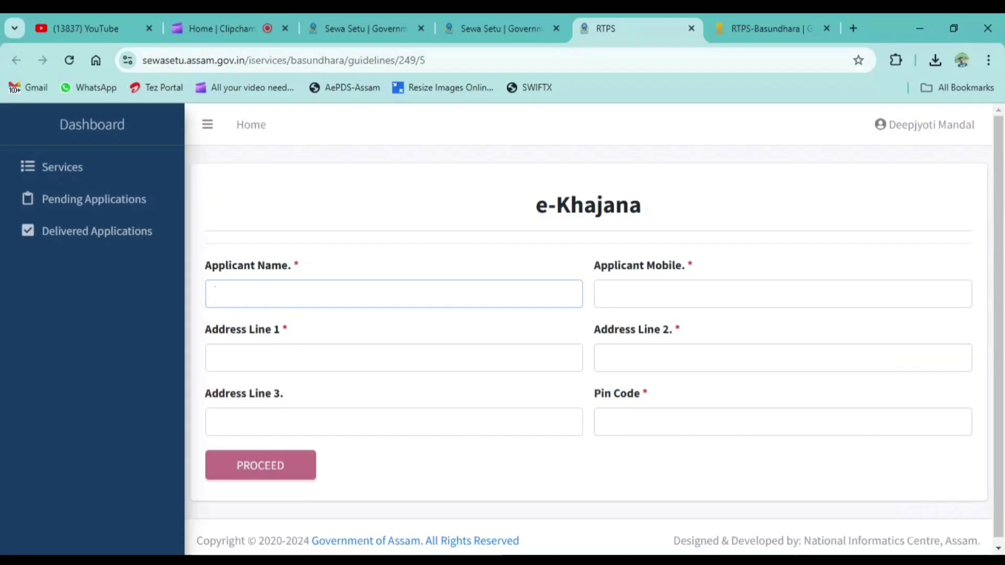
{"action": "type", "text": "PANKAJ"}
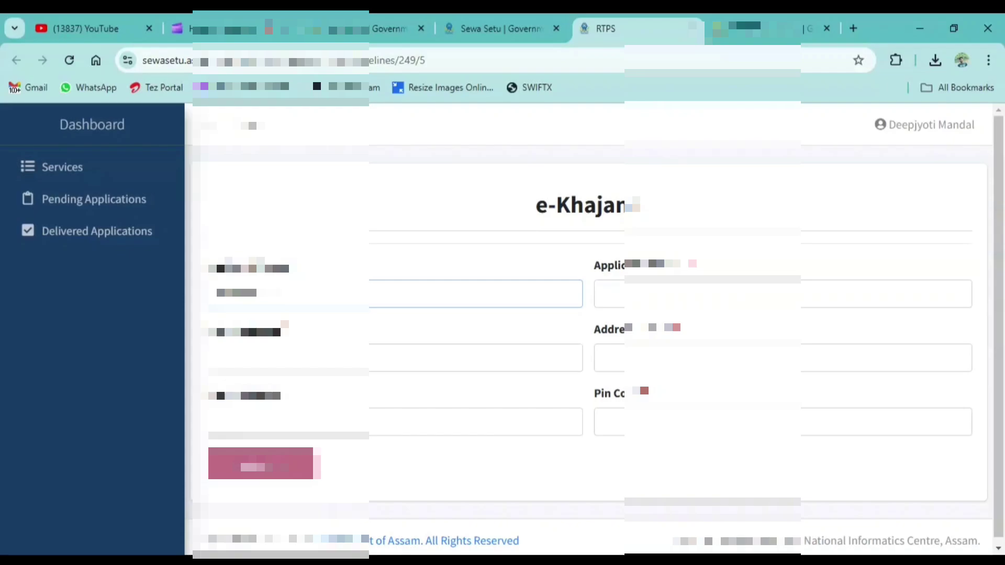
{"action": "key", "text": "Tab"}
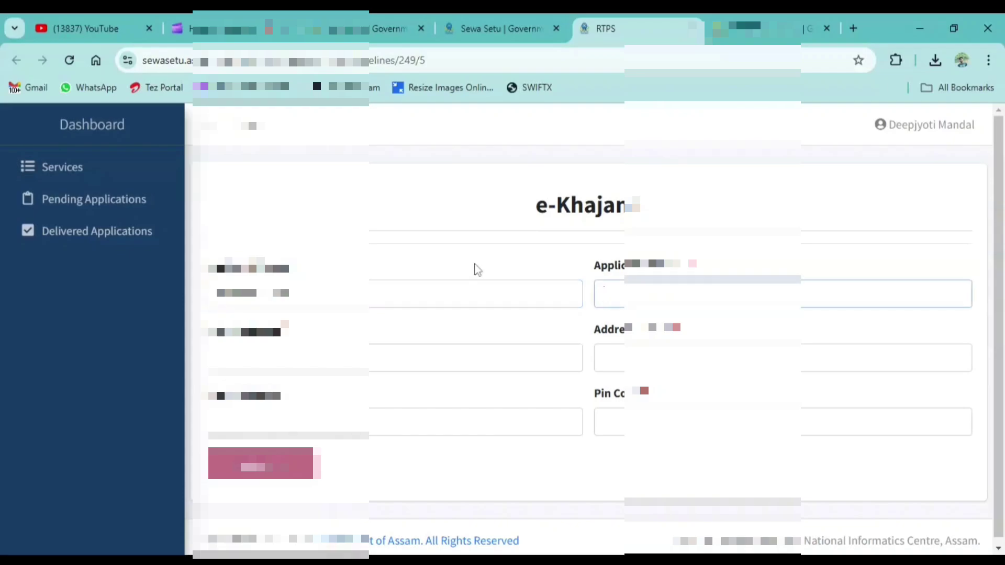
{"action": "type", "text": "84720000"}
Fill in Address Lines 1–3 and the pin code, then submit with PROCEED.
{"action": "left_click", "coordinate": [220, 358]}
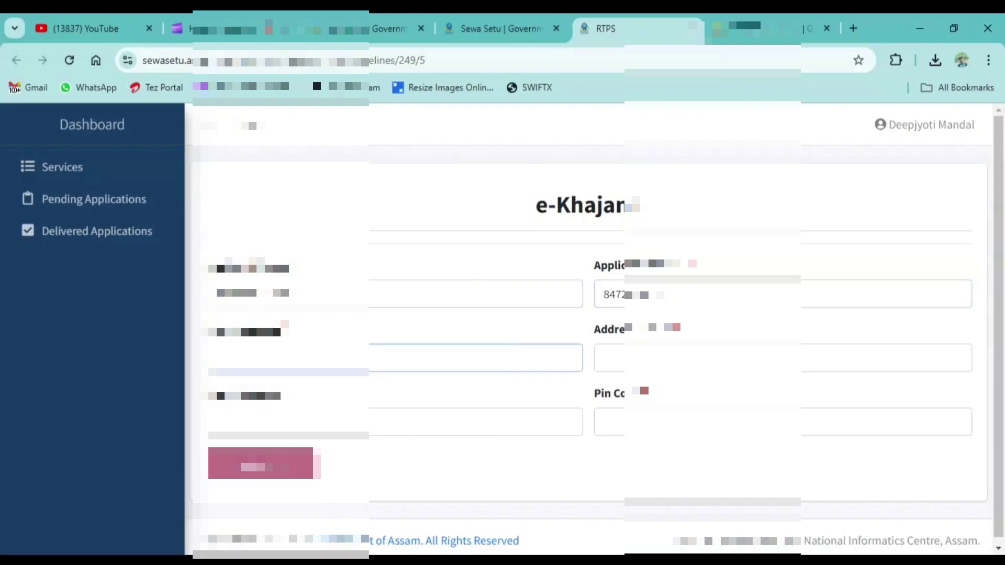
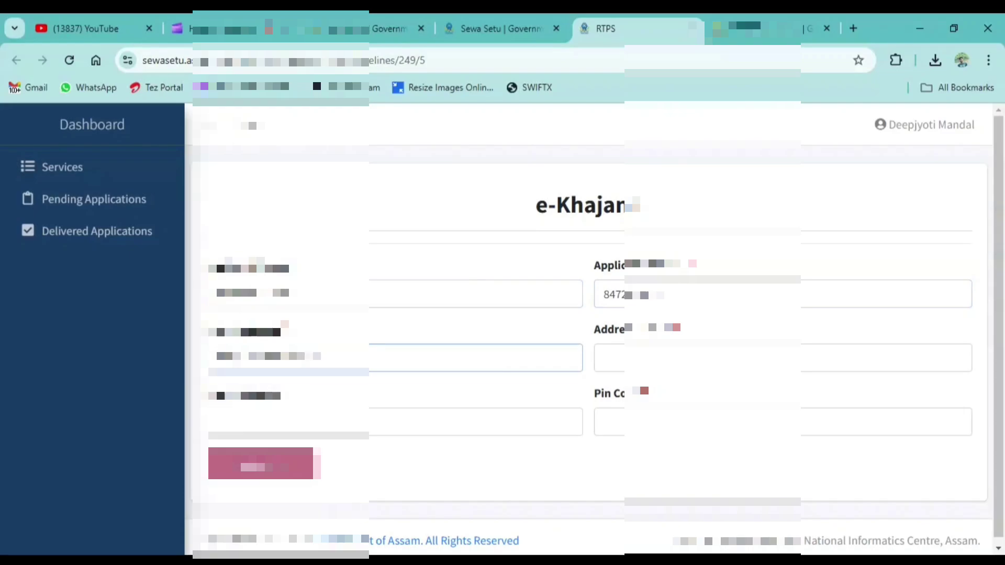
{"action": "key", "text": "Tab"}
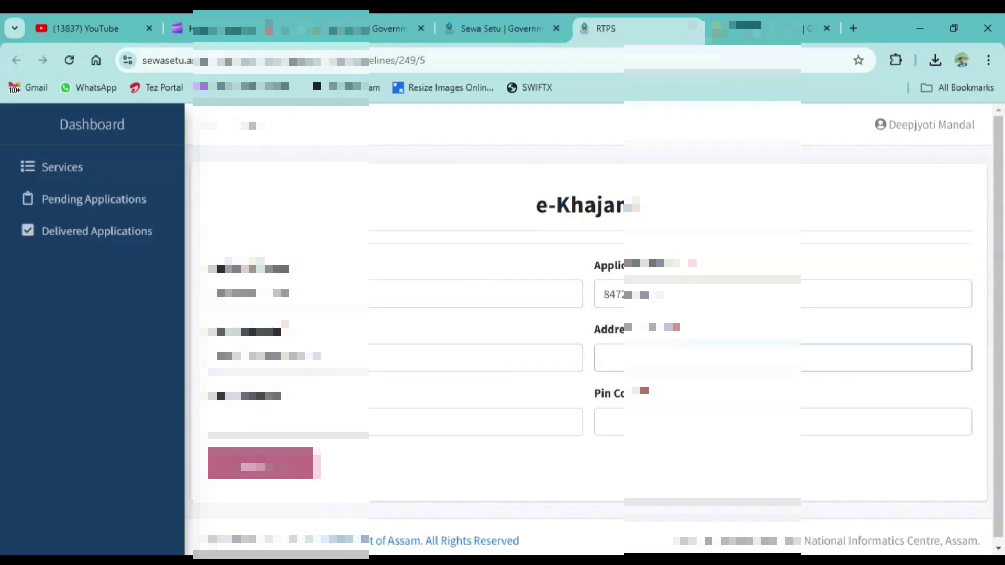
{"action": "type", "text": "GAROGAON,"}
{"action": "key", "text": "Tab"}
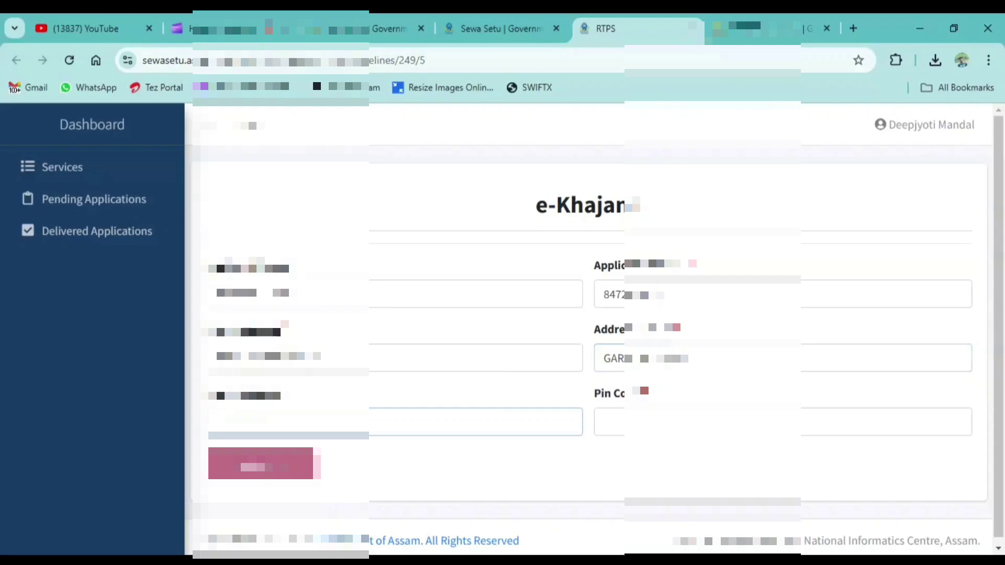
{"action": "type", "text": "GARabcabc"}
{"action": "left_click", "coordinate": [603, 422]}
{"action": "type", "text": "7821"}
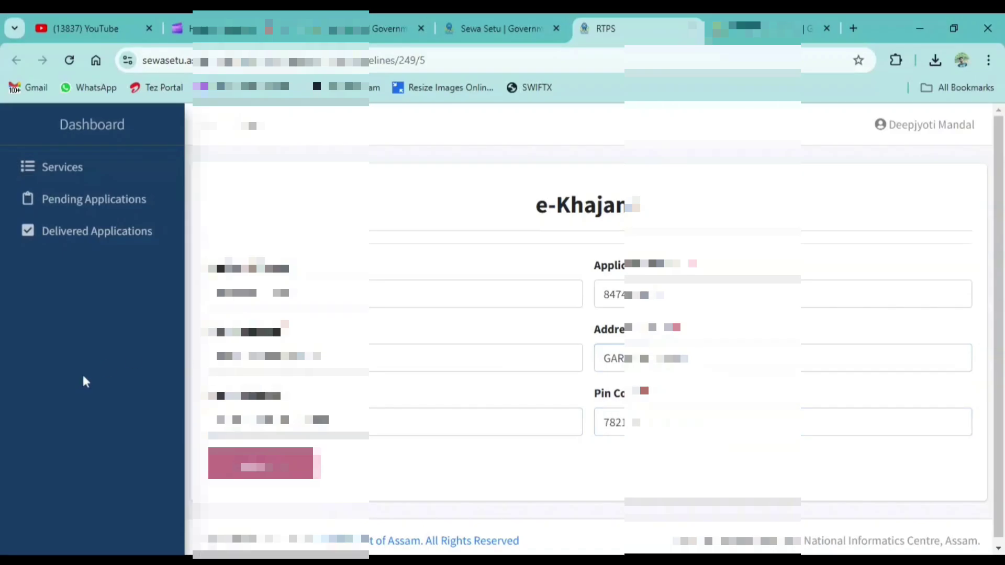
{"action": "left_click", "coordinate": [234, 471]}
Confirm the submission, tick the 'I hereby…' Aadhaar consent box, and select the Enter Aadhaar field.
{"action": "left_click", "coordinate": [444, 430]}
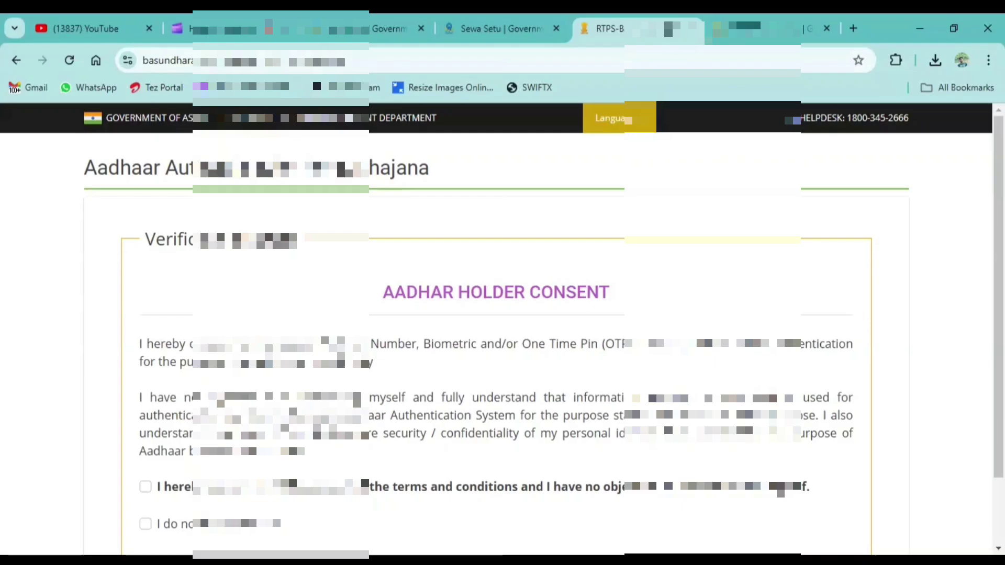
{"action": "scroll", "coordinate": [572, 326], "scroll_direction": "down", "scroll_amount": 2}
{"action": "left_click", "coordinate": [145, 406]}
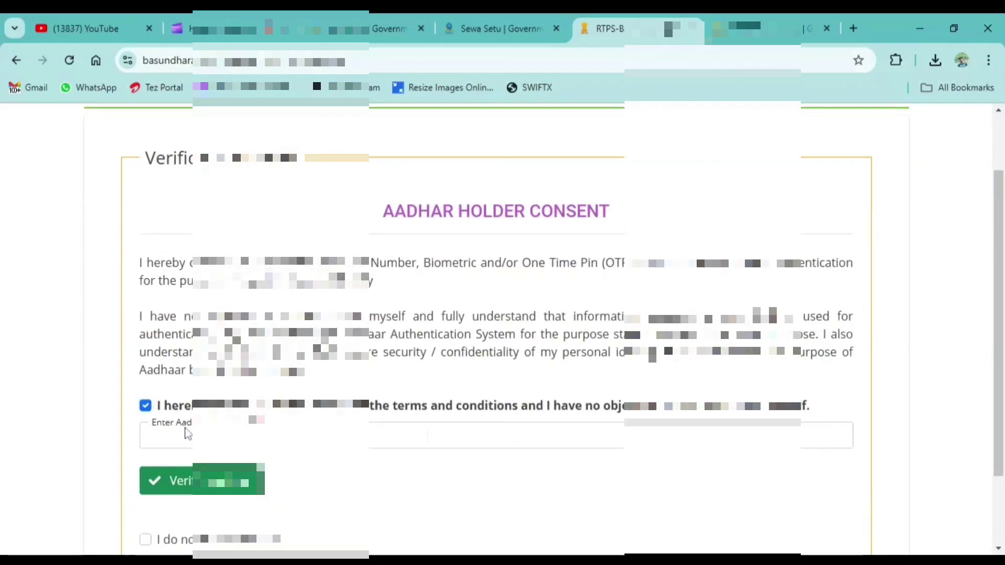
{"action": "left_click", "coordinate": [187, 434]}
{"action": "scroll", "coordinate": [543, 332], "scroll_direction": "down", "scroll_amount": 2}
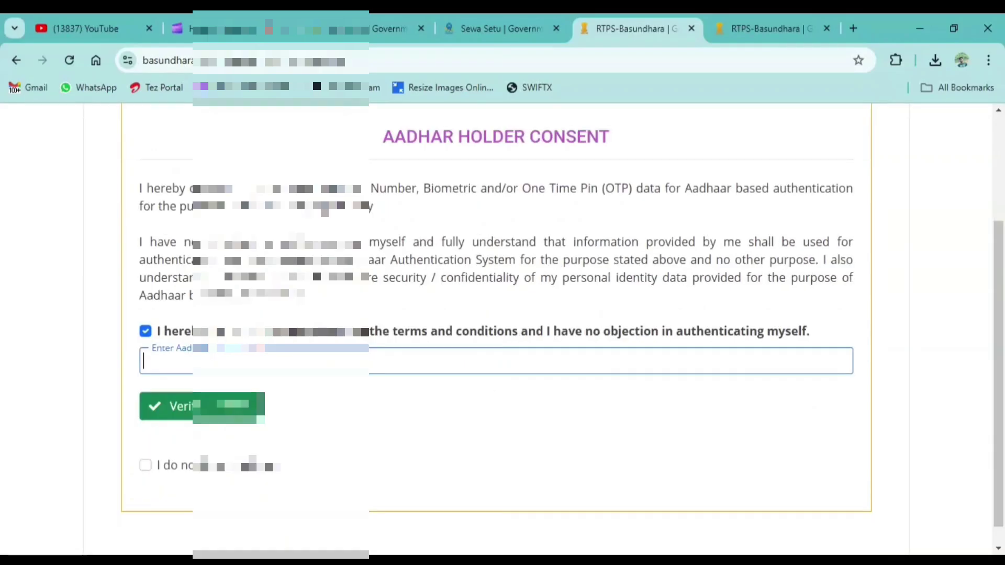
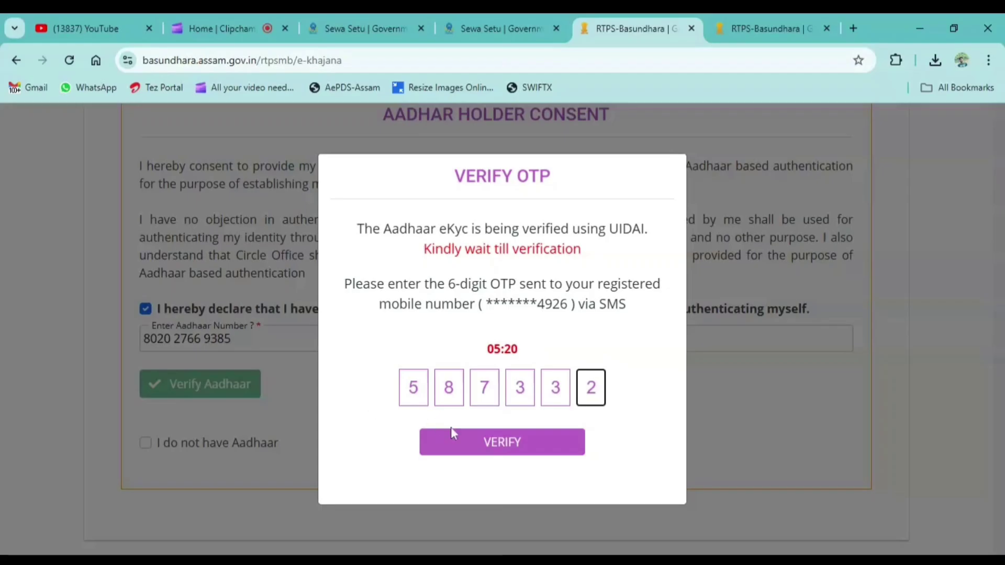
Verify the Aadhaar eKYC by submitting the 6-digit OTP sent to the registered mobile.
{"action": "left_click", "coordinate": [484, 443]}
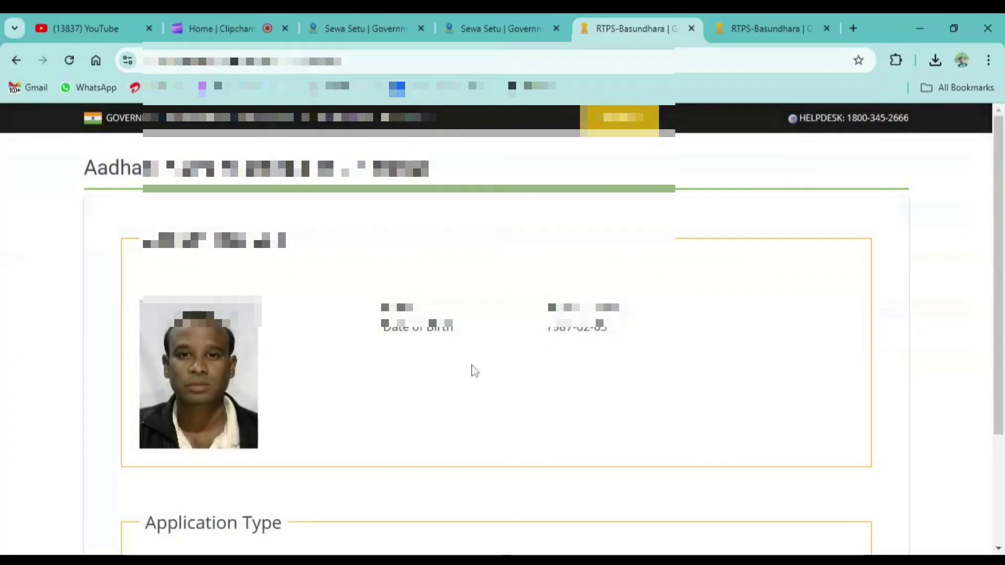
Keep New Registration as the application type and continue to the Land Details step.
{"action": "scroll", "coordinate": [471, 367], "scroll_direction": "down", "scroll_amount": 3}
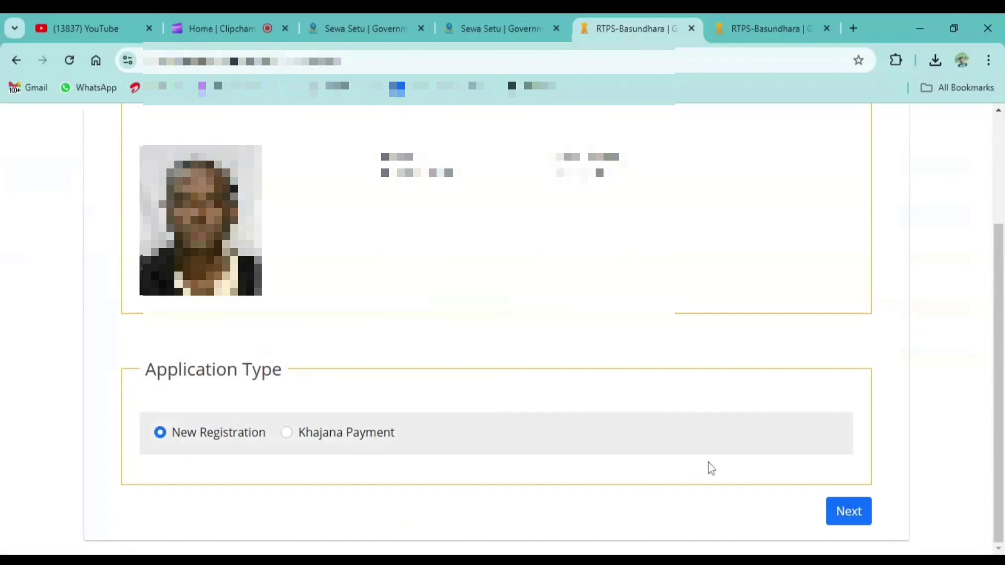
{"action": "left_click", "coordinate": [838, 507]}
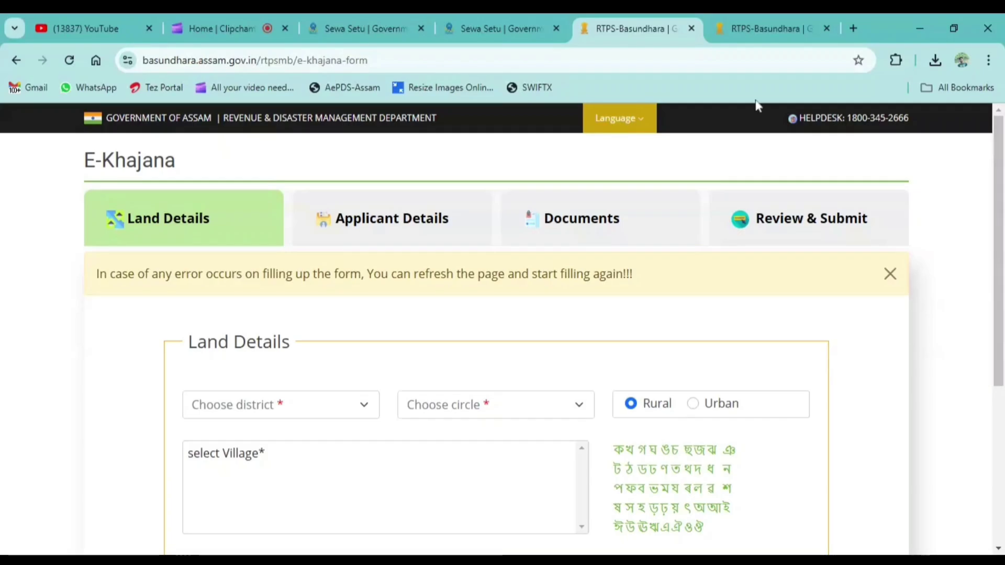
Choose district Nagaon, circle RUPAHI, village হাতী পুখুৰী and patta type KHARAJ MIYADI.
{"action": "scroll", "coordinate": [485, 331], "scroll_direction": "down", "scroll_amount": 3}
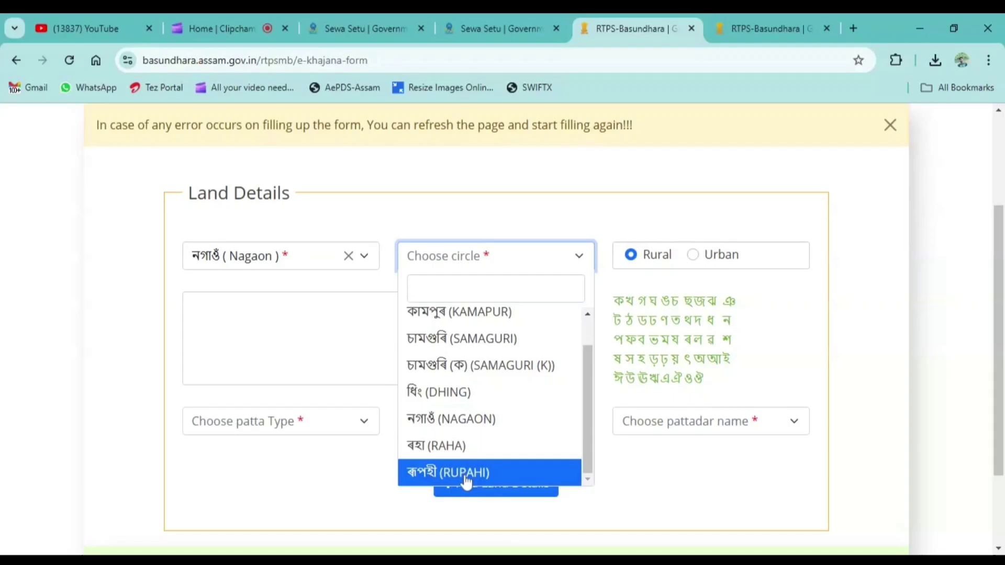
{"action": "left_click", "coordinate": [467, 476]}
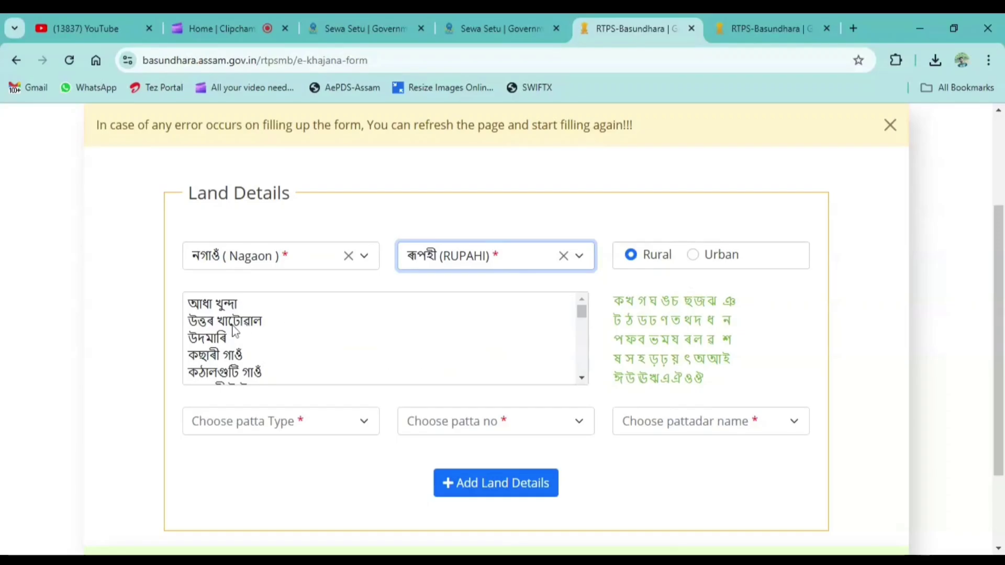
{"action": "scroll", "coordinate": [236, 331], "scroll_direction": "up", "scroll_amount": 2}
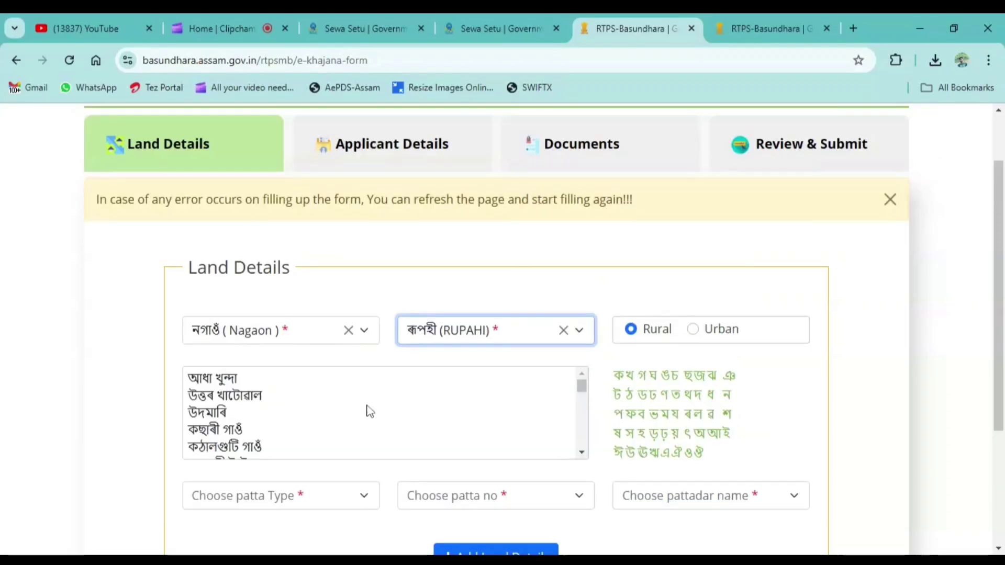
{"action": "scroll", "coordinate": [241, 351], "scroll_direction": "down", "scroll_amount": 5}
{"action": "scroll", "coordinate": [241, 349], "scroll_direction": "down", "scroll_amount": 10}
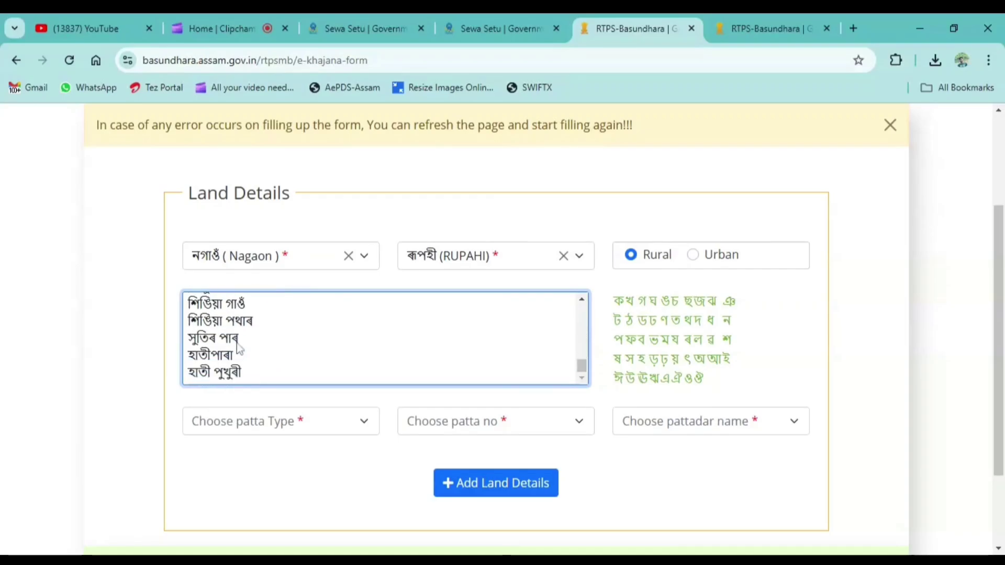
{"action": "left_click", "coordinate": [233, 373]}
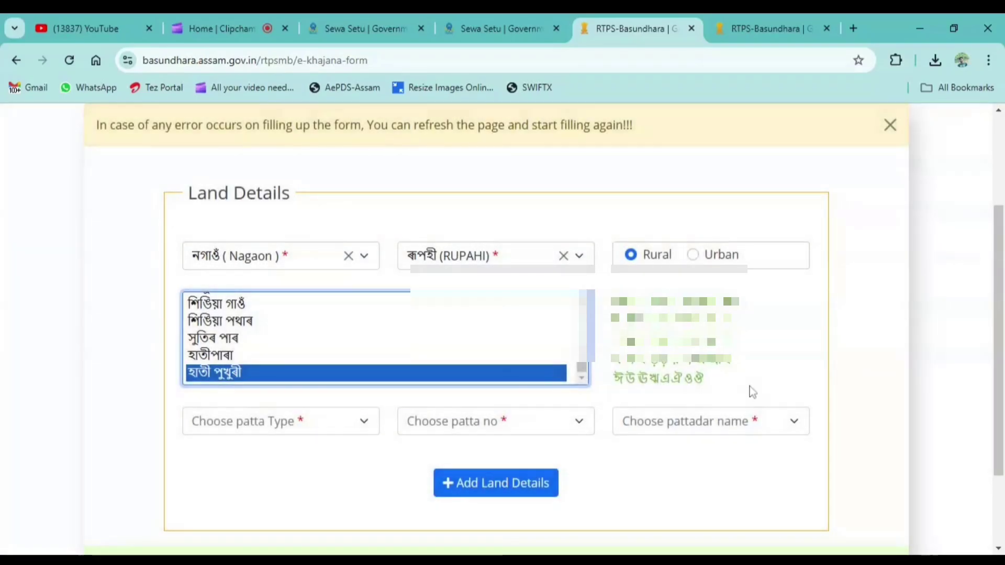
{"action": "scroll", "coordinate": [280, 352], "scroll_direction": "down", "scroll_amount": 1}
{"action": "left_click", "coordinate": [280, 346]}
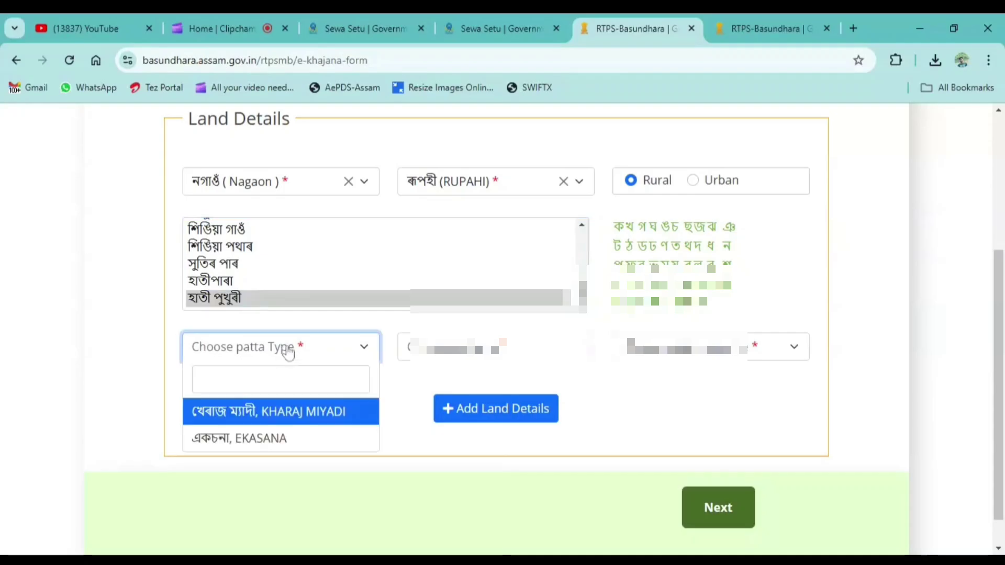
{"action": "left_click", "coordinate": [315, 421]}
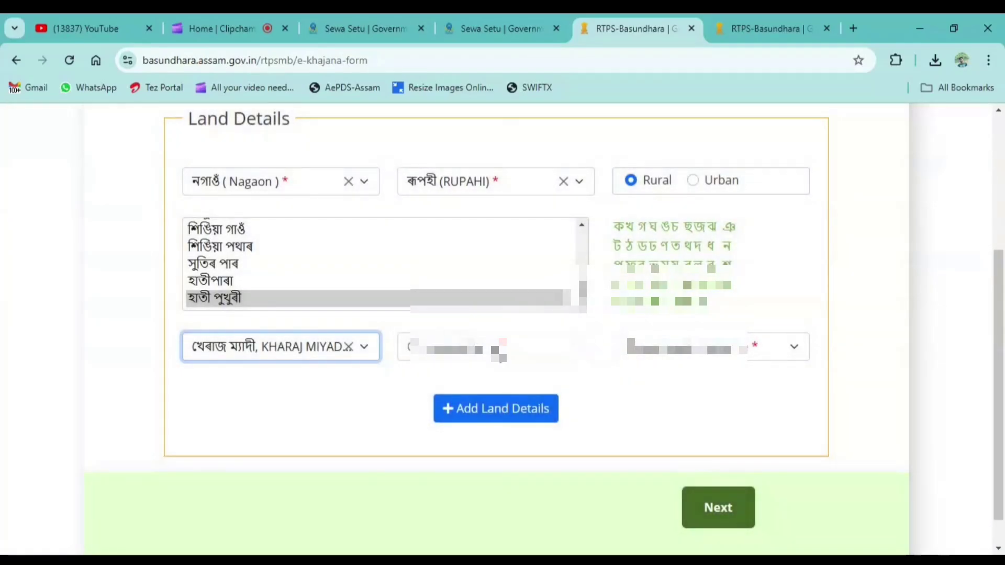
Select patta number 141 and the first pattadar, then add the land record.
{"action": "left_click", "coordinate": [498, 358]}
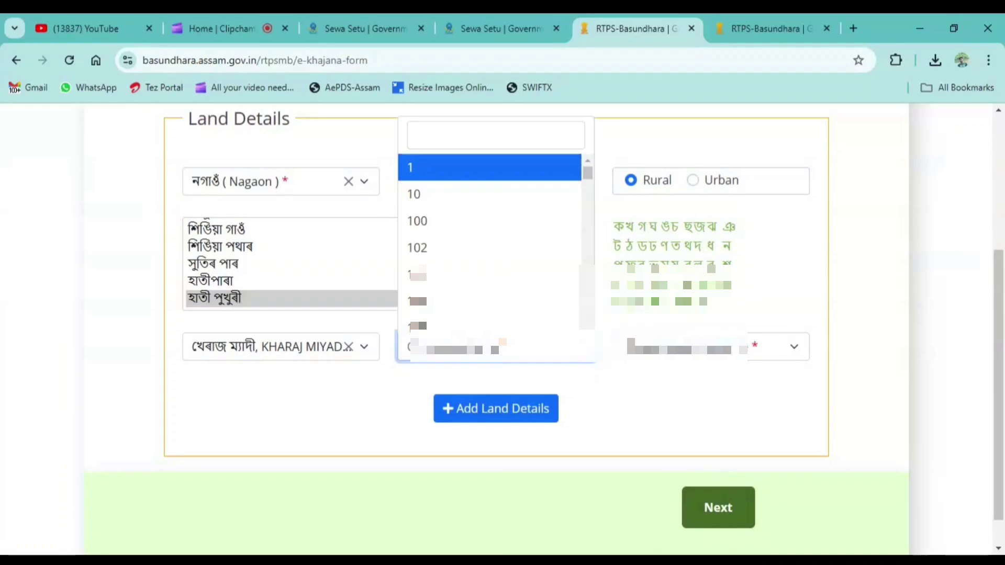
{"action": "left_click", "coordinate": [494, 343]}
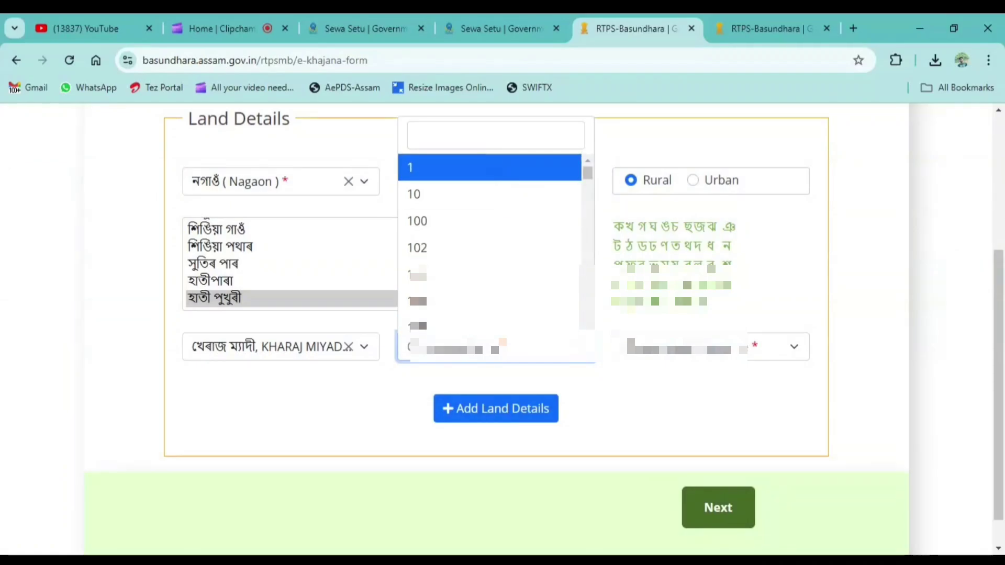
{"action": "type", "text": "14"}
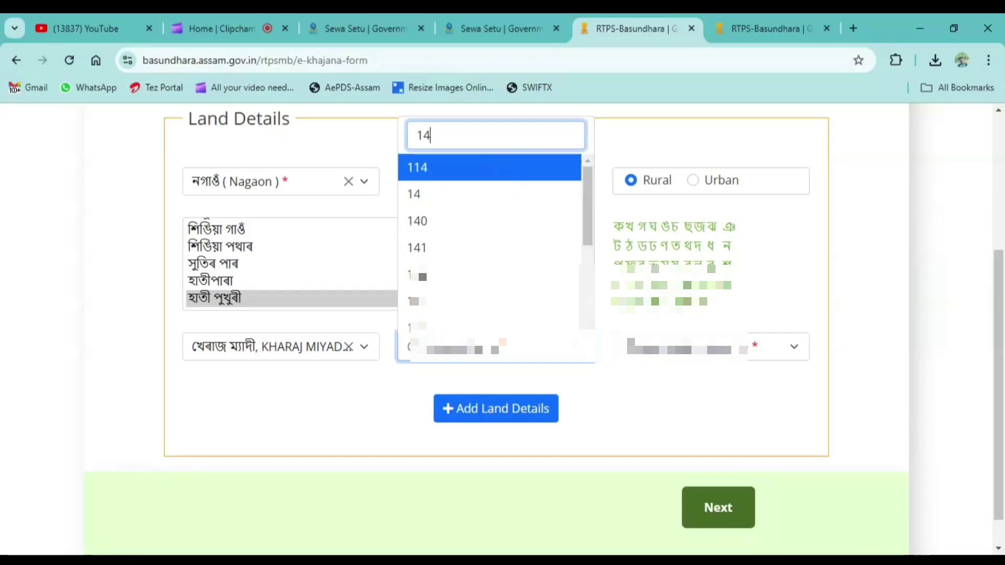
{"action": "left_click", "coordinate": [459, 248]}
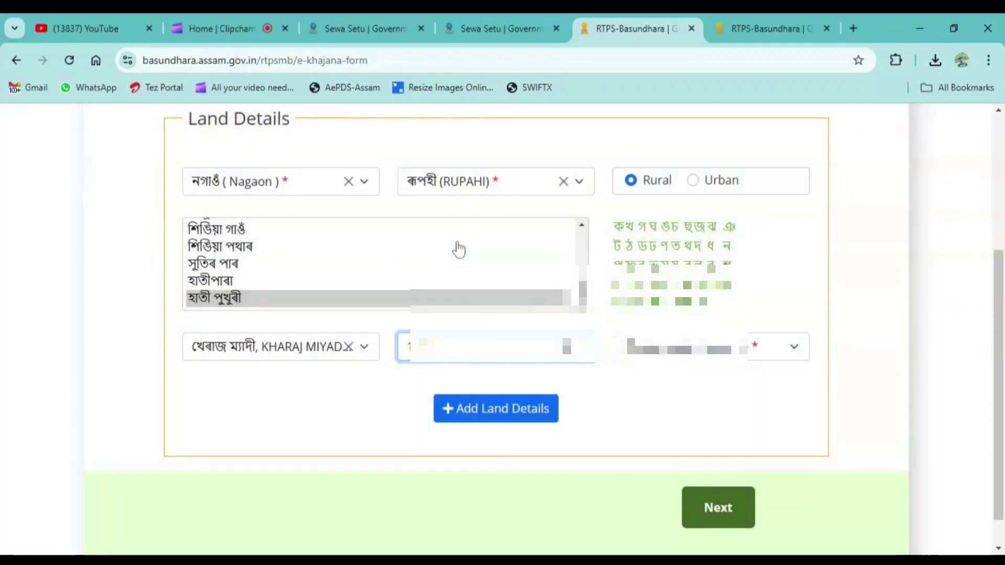
{"action": "scroll", "coordinate": [459, 249], "scroll_direction": "down", "scroll_amount": 1}
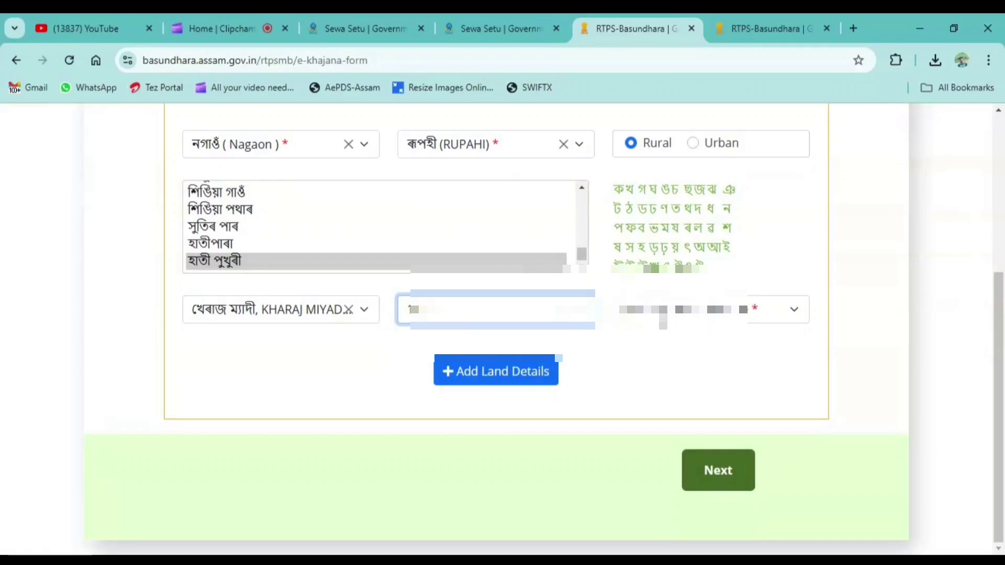
{"action": "left_click", "coordinate": [735, 321]}
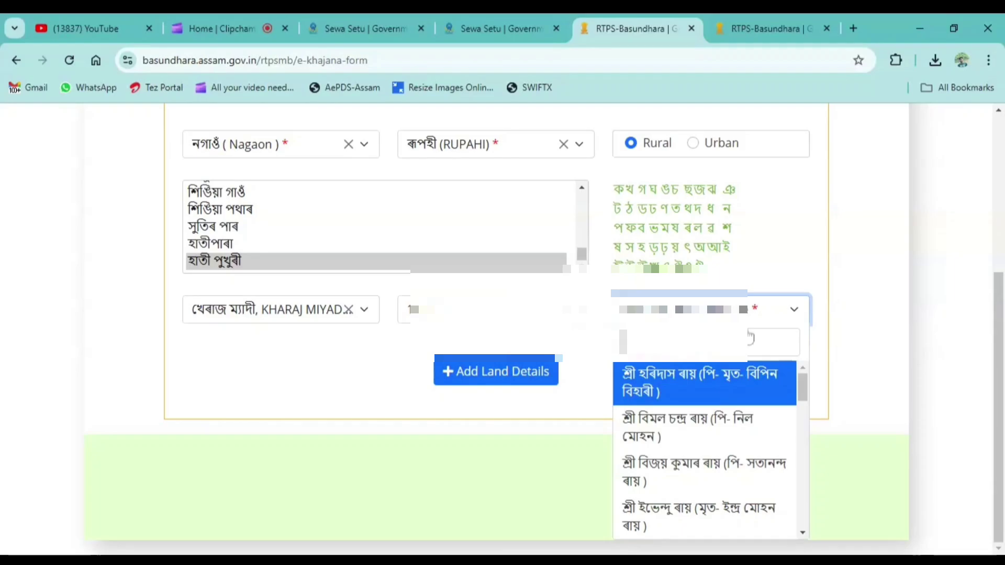
{"action": "left_click", "coordinate": [732, 388]}
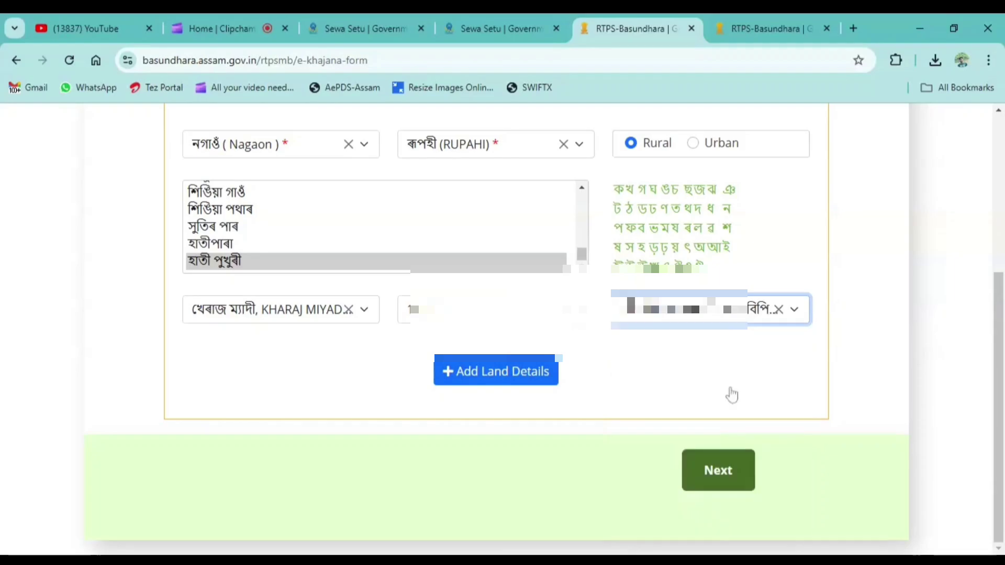
{"action": "left_click", "coordinate": [487, 373]}
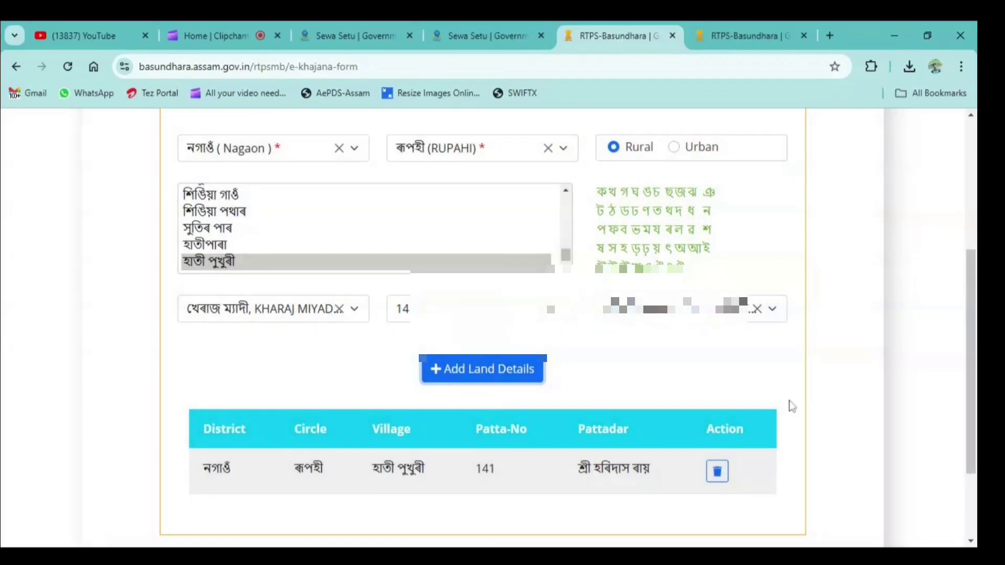
Advance to Applicant Details and select the Name in Assamese field.
{"action": "scroll", "coordinate": [791, 407], "scroll_direction": "down", "scroll_amount": 2}
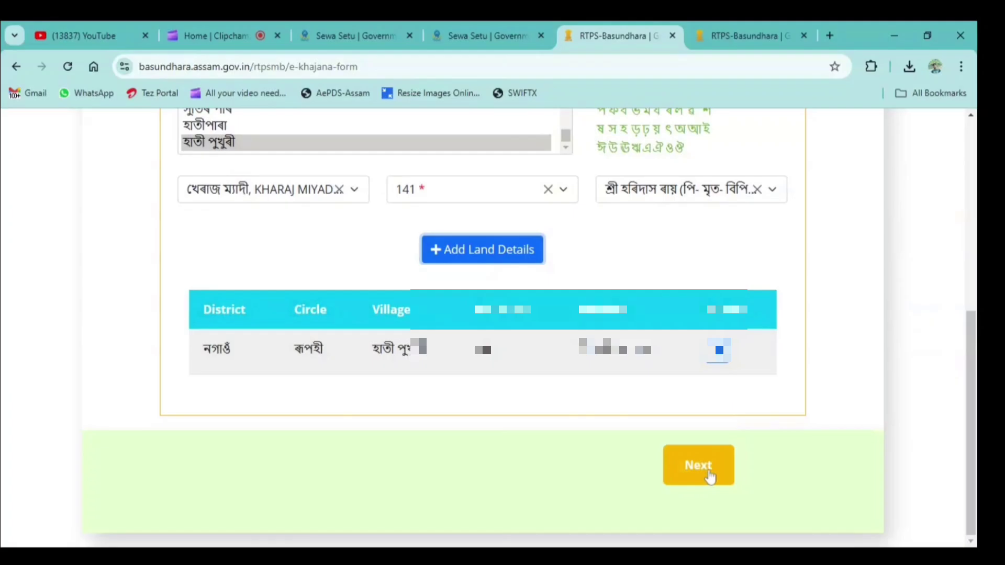
{"action": "left_click", "coordinate": [702, 466]}
{"action": "left_click", "coordinate": [391, 406]}
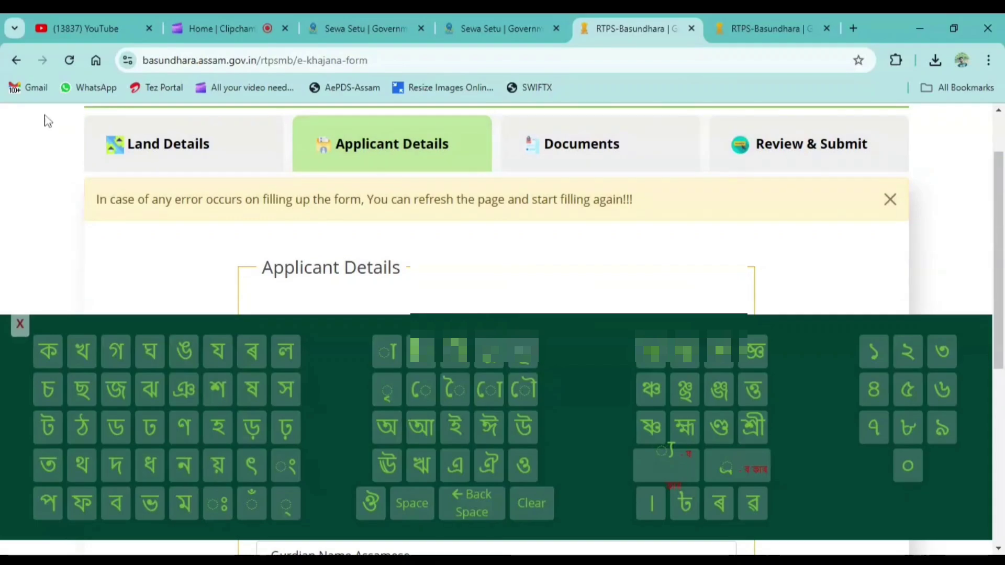
Enter the applicant's name in Assamese on the on-screen Bengali keyboard, then close the keyboard.
{"action": "scroll", "coordinate": [155, 290], "scroll_direction": "down", "scroll_amount": 1}
{"action": "scroll", "coordinate": [155, 291], "scroll_direction": "down", "scroll_amount": 1}
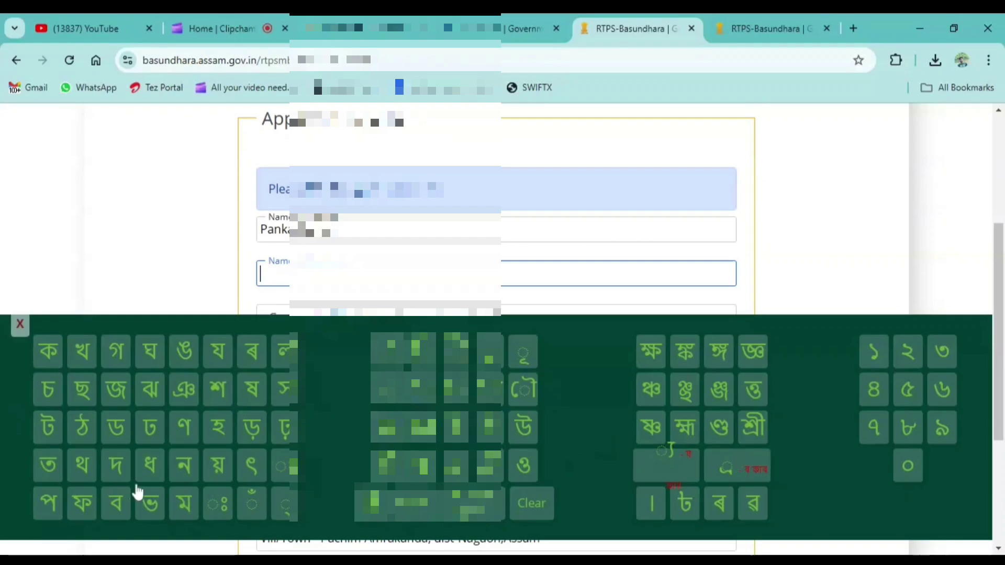
{"action": "left_click", "coordinate": [58, 510]}
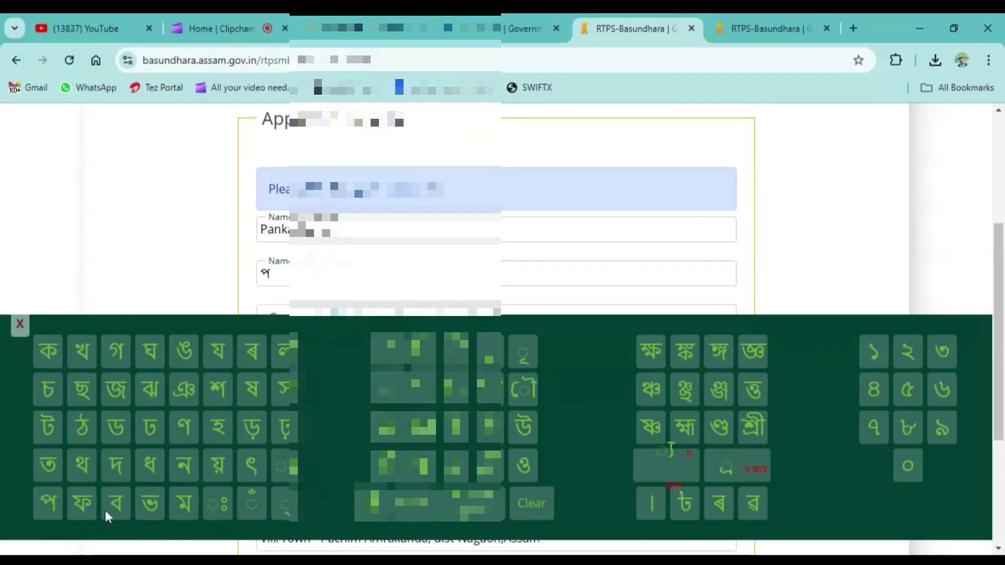
{"action": "left_click", "coordinate": [290, 481]}
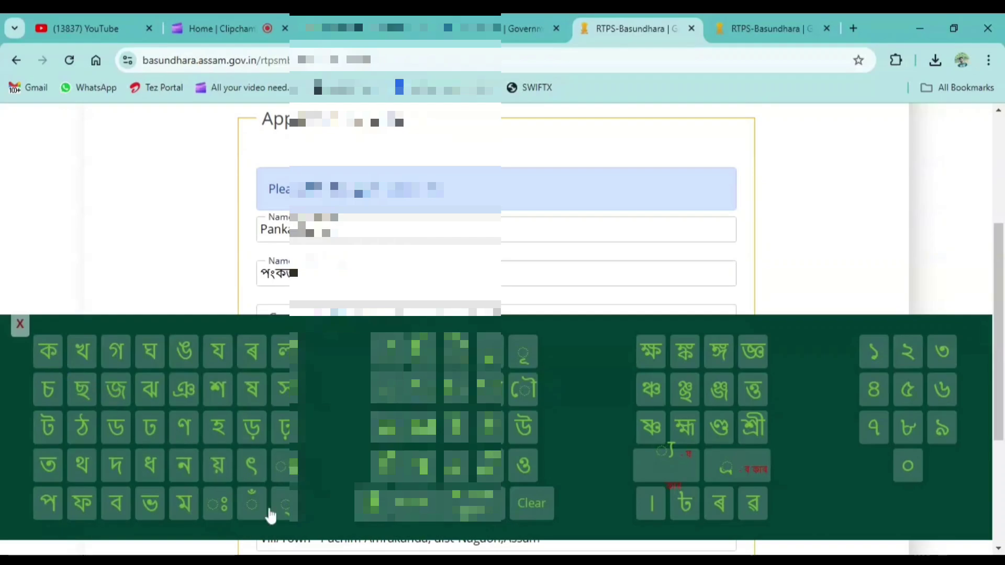
{"action": "scroll", "coordinate": [511, 476], "scroll_direction": "down", "scroll_amount": 4}
{"action": "left_click", "coordinate": [512, 476]}
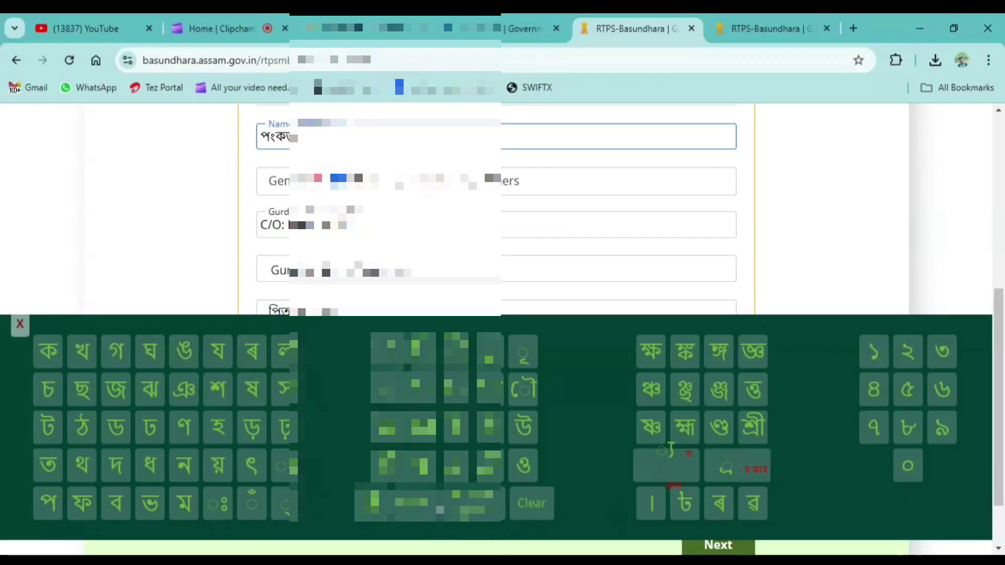
{"action": "left_click", "coordinate": [206, 307]}
{"action": "scroll", "coordinate": [214, 294], "scroll_direction": "down", "scroll_amount": 1}
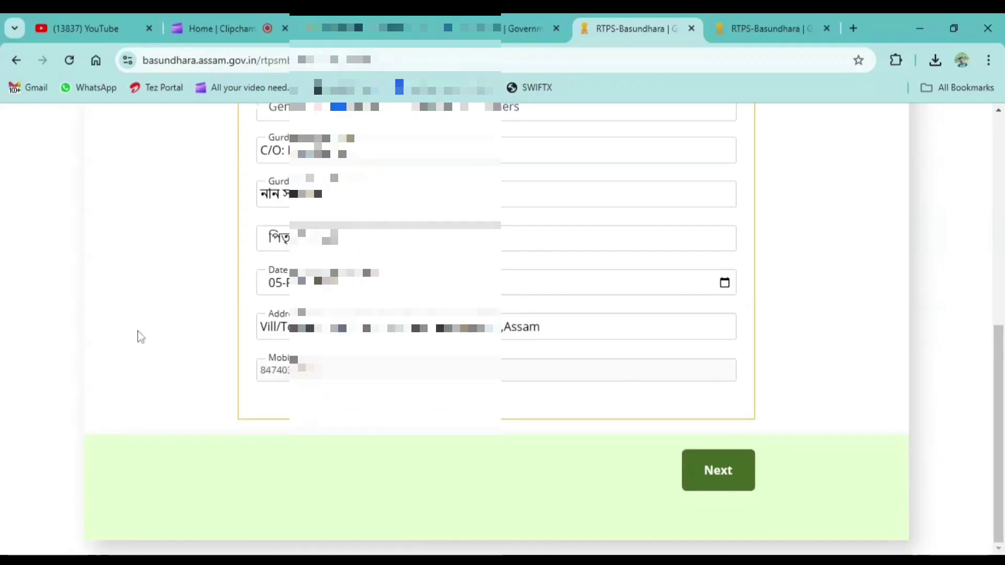
{"action": "scroll", "coordinate": [545, 413], "scroll_direction": "up", "scroll_amount": 1}
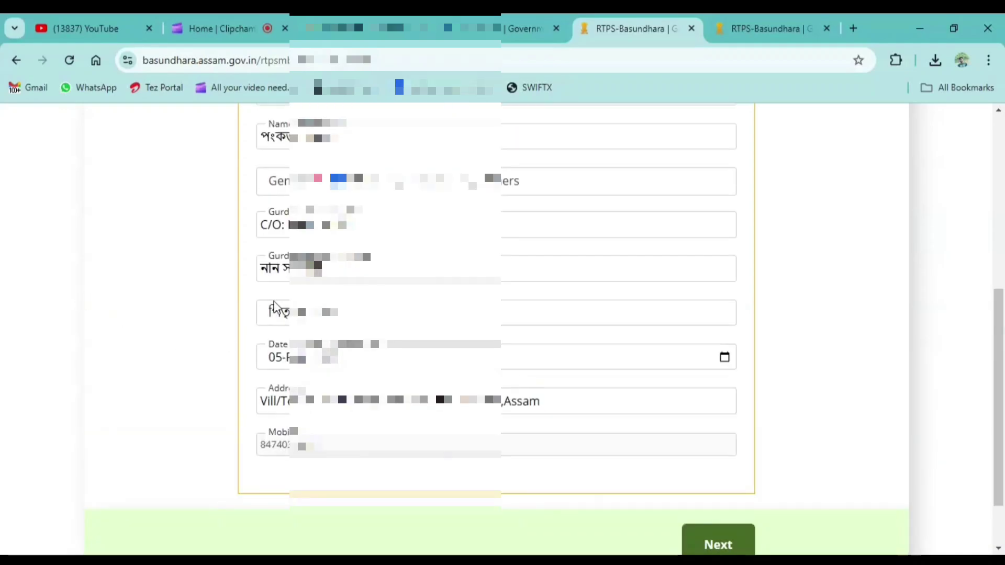
{"action": "scroll", "coordinate": [643, 451], "scroll_direction": "down", "scroll_amount": 1}
Submit the applicant details and confirm moving on to the document upload step.
{"action": "left_click", "coordinate": [709, 471]}
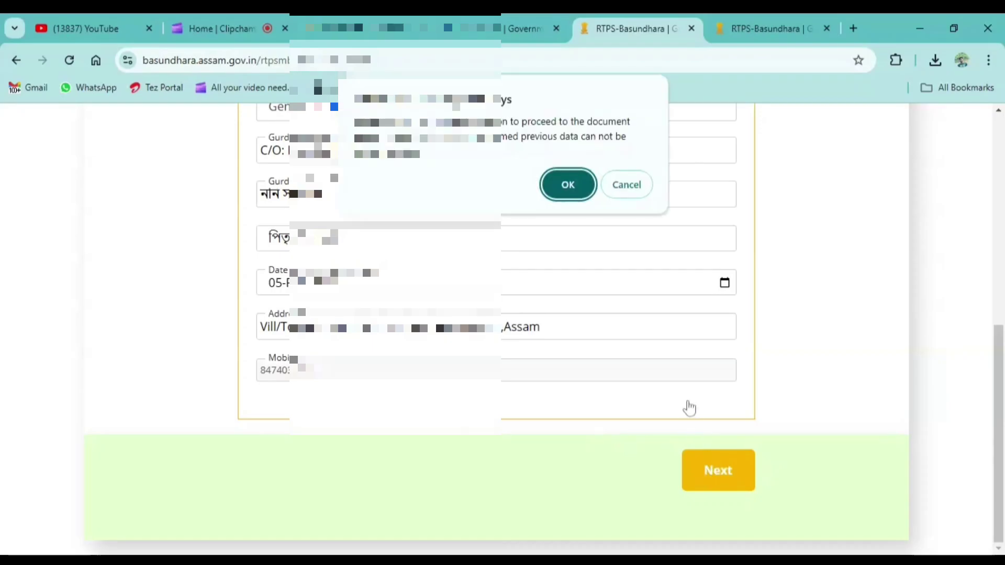
{"action": "left_click", "coordinate": [570, 193]}
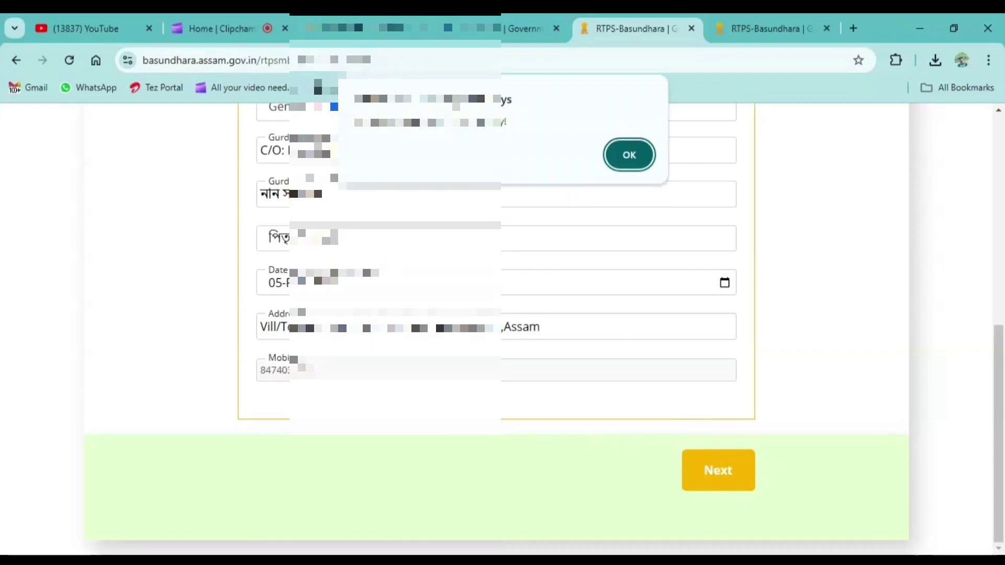
{"action": "left_click", "coordinate": [629, 155]}
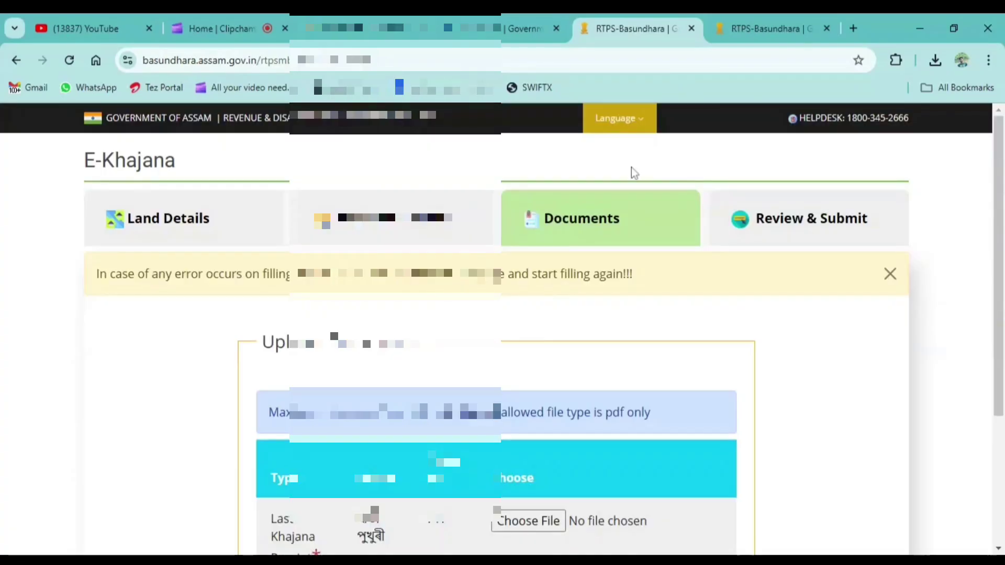
{"action": "scroll", "coordinate": [627, 237], "scroll_direction": "down", "scroll_amount": 3}
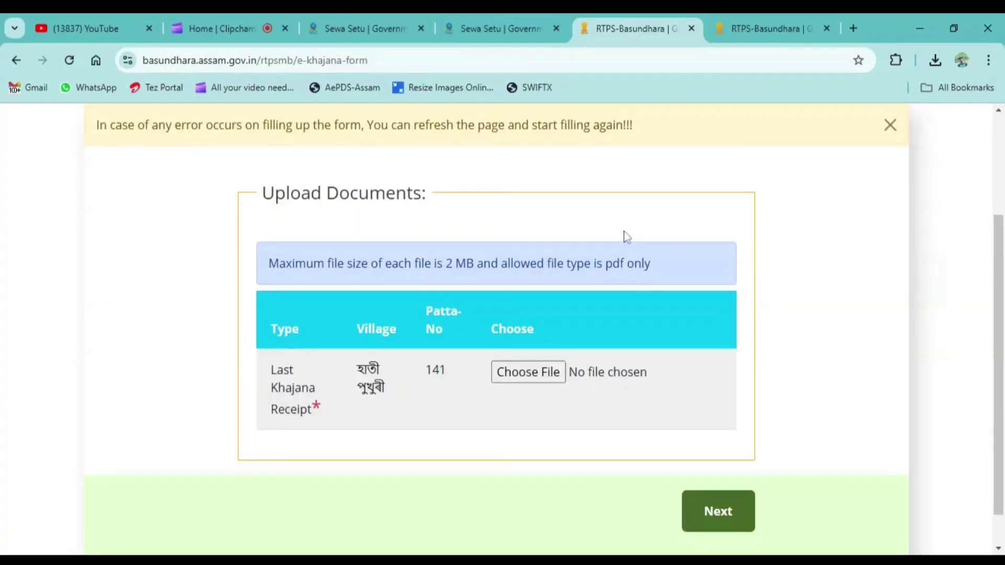
Upload the receipt PDF as the Last Khajana Receipt and confirm the Document Added alert.
{"action": "left_click", "coordinate": [528, 372]}
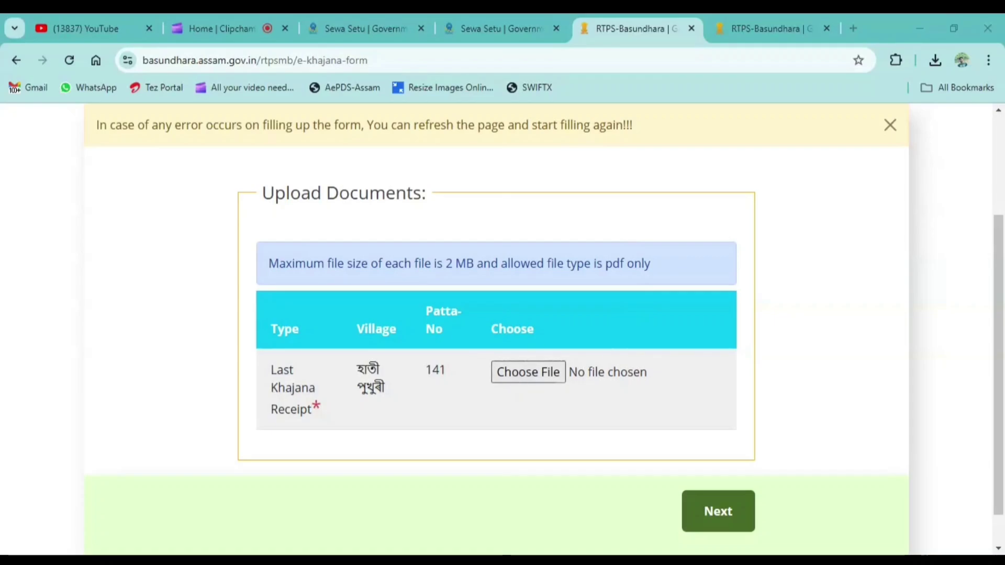
{"action": "double_click", "coordinate": [438, 417]}
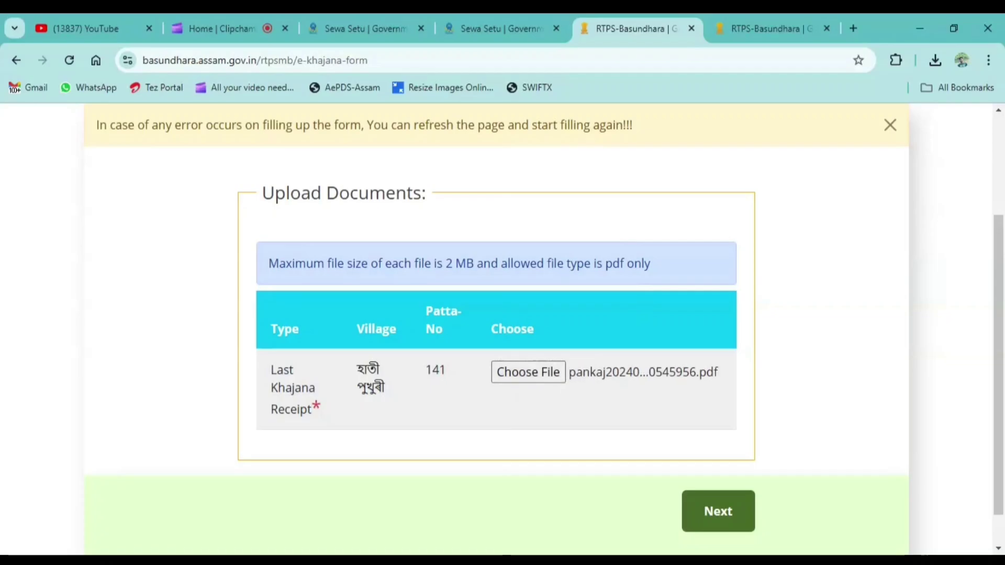
{"action": "scroll", "coordinate": [438, 417], "scroll_direction": "down", "scroll_amount": 1}
{"action": "left_click", "coordinate": [713, 473]}
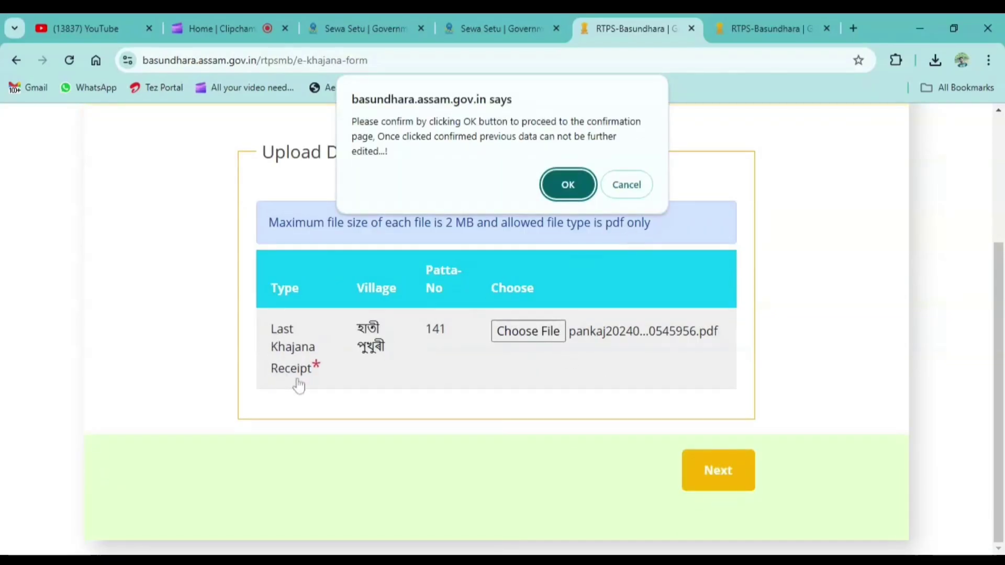
{"action": "left_click", "coordinate": [566, 184]}
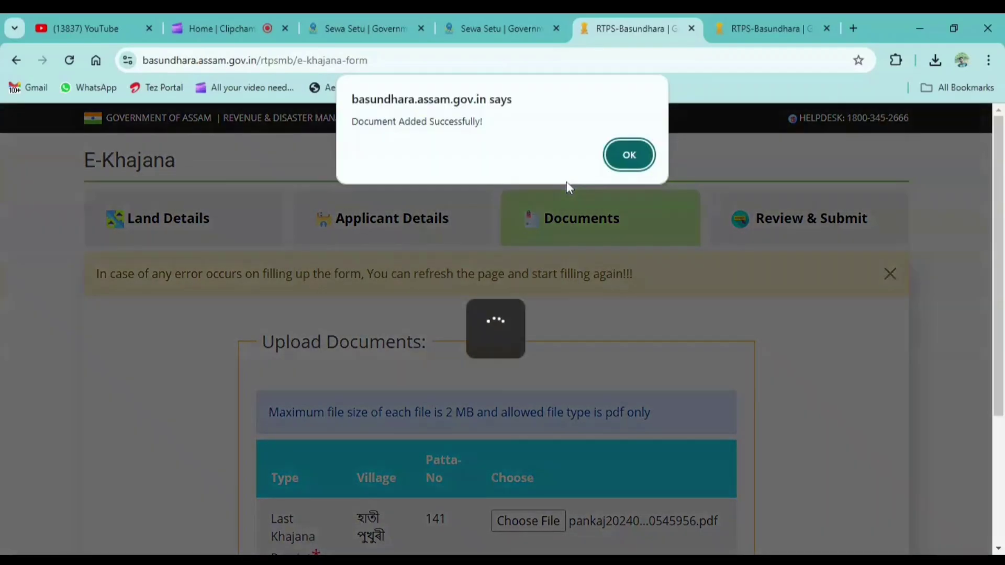
{"action": "left_click", "coordinate": [627, 156]}
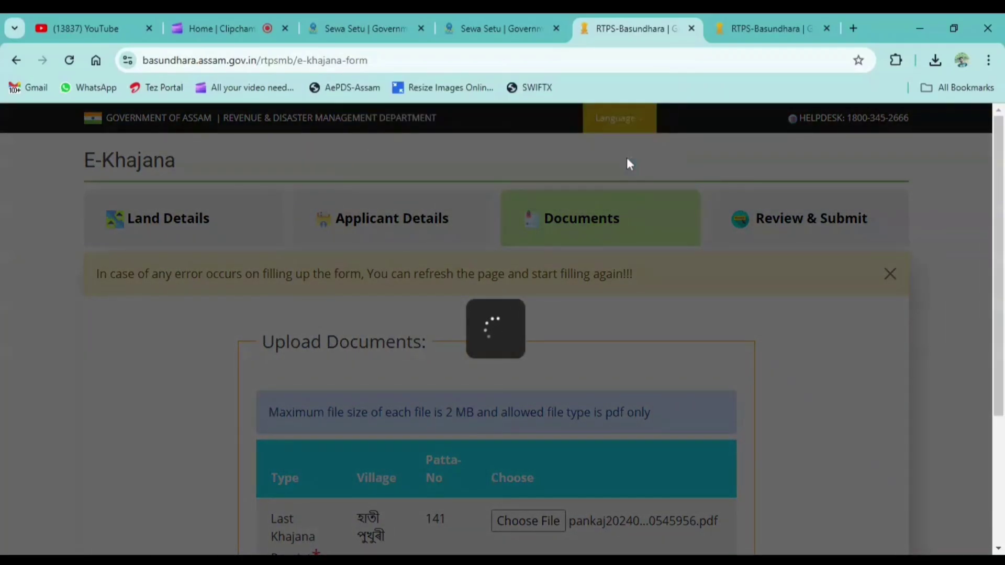
{"action": "scroll", "coordinate": [642, 252], "scroll_direction": "down", "scroll_amount": 10}
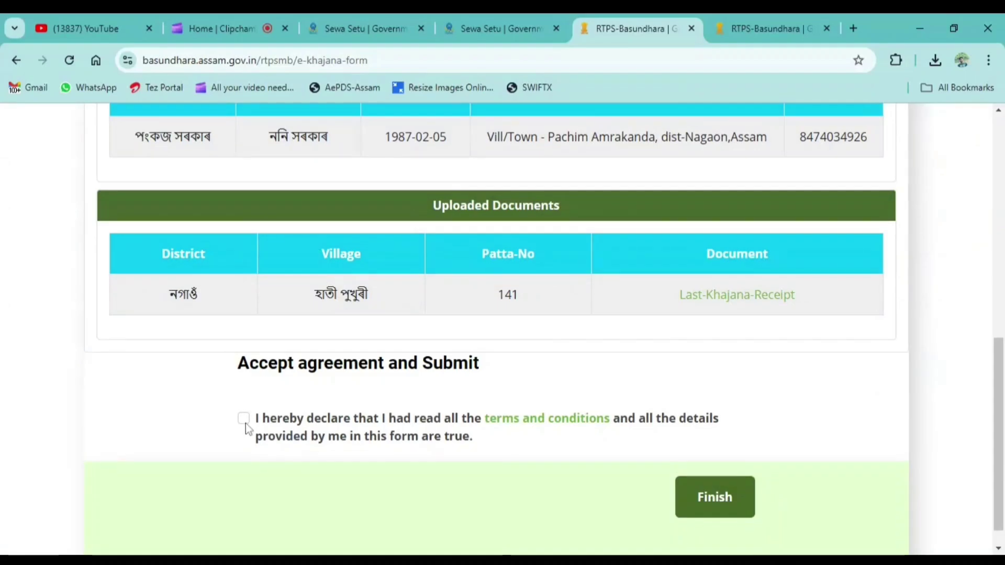
Tick the 'I hereby declare' declaration and submit the E-Khajana application with Finish.
{"action": "left_click", "coordinate": [245, 420]}
{"action": "scroll", "coordinate": [595, 392], "scroll_direction": "down", "scroll_amount": 1}
{"action": "left_click", "coordinate": [715, 470]}
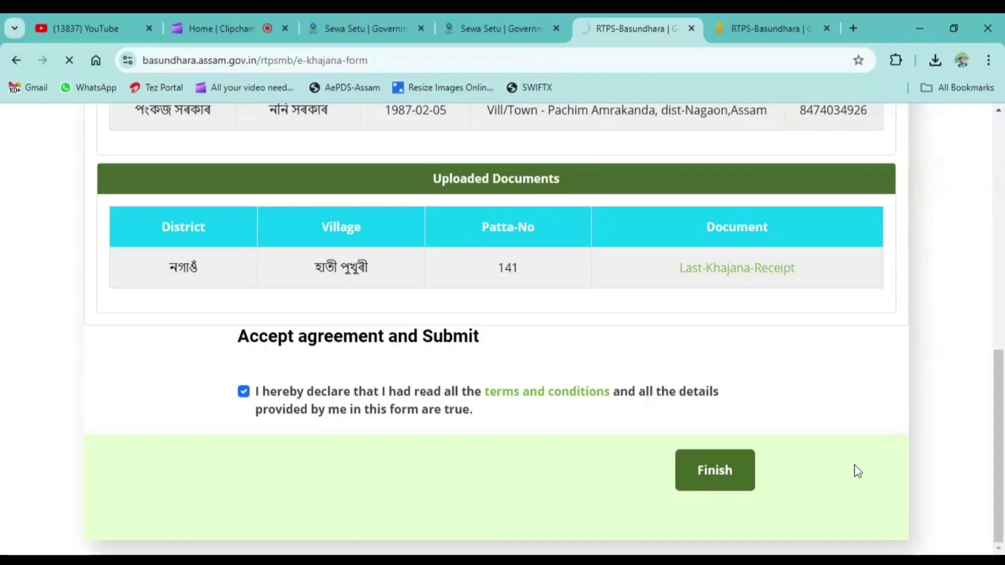
{"action": "left_click", "coordinate": [718, 472]}
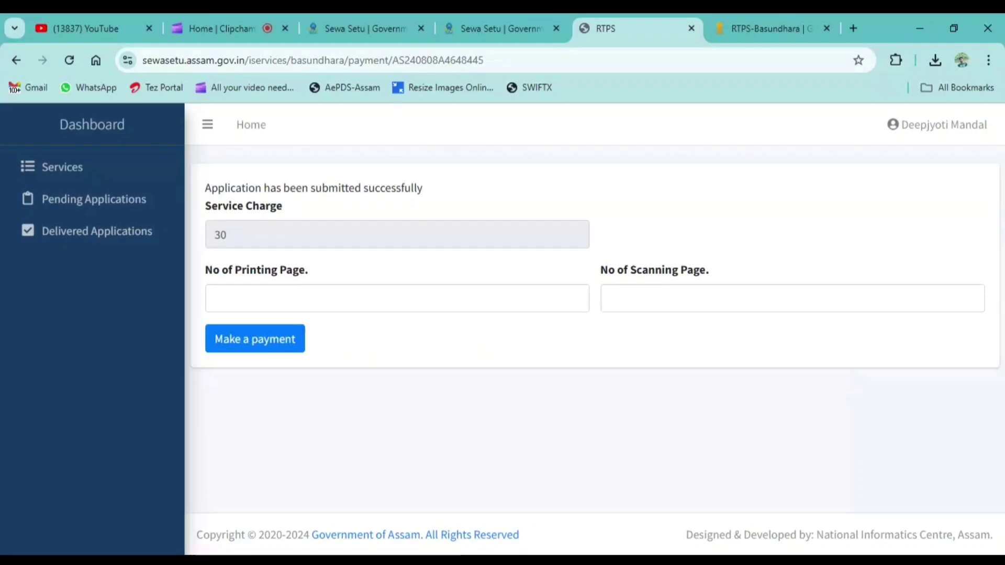
Set No of Printing Page to 5 and confirm the total payable amount of 105.
{"action": "left_click", "coordinate": [272, 300]}
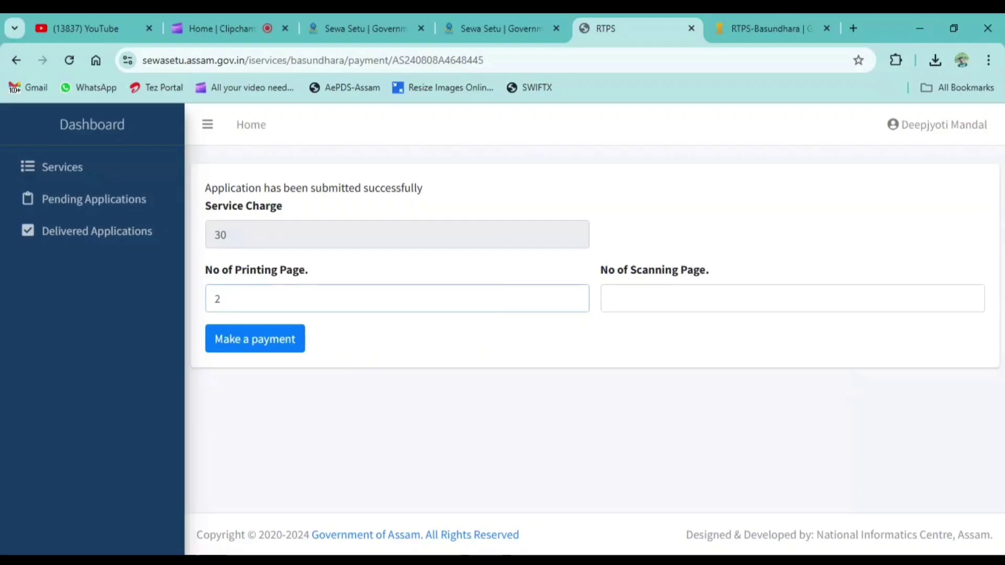
{"action": "type", "text": "5"}
{"action": "key", "text": "Tab"}
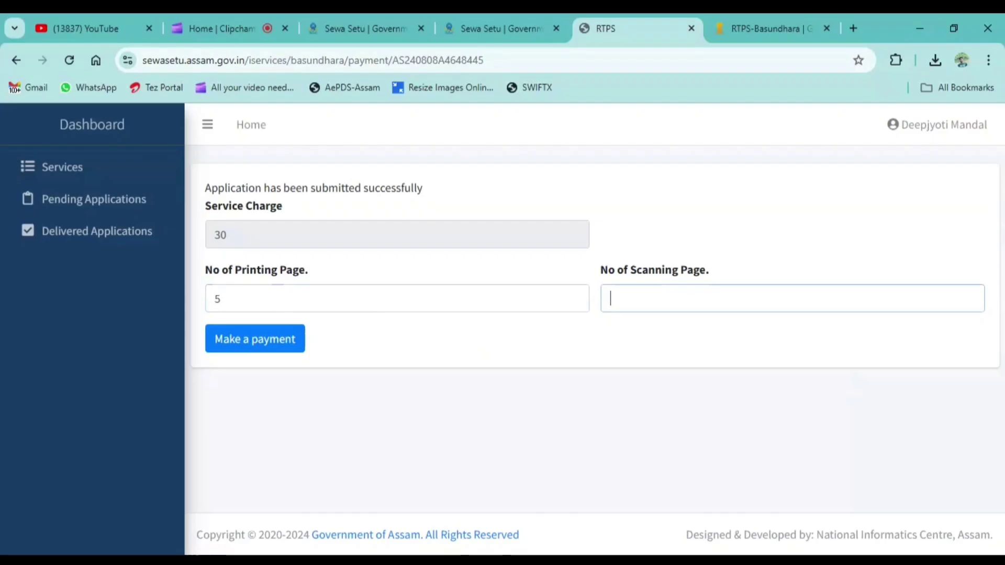
{"action": "left_click", "coordinate": [248, 343]}
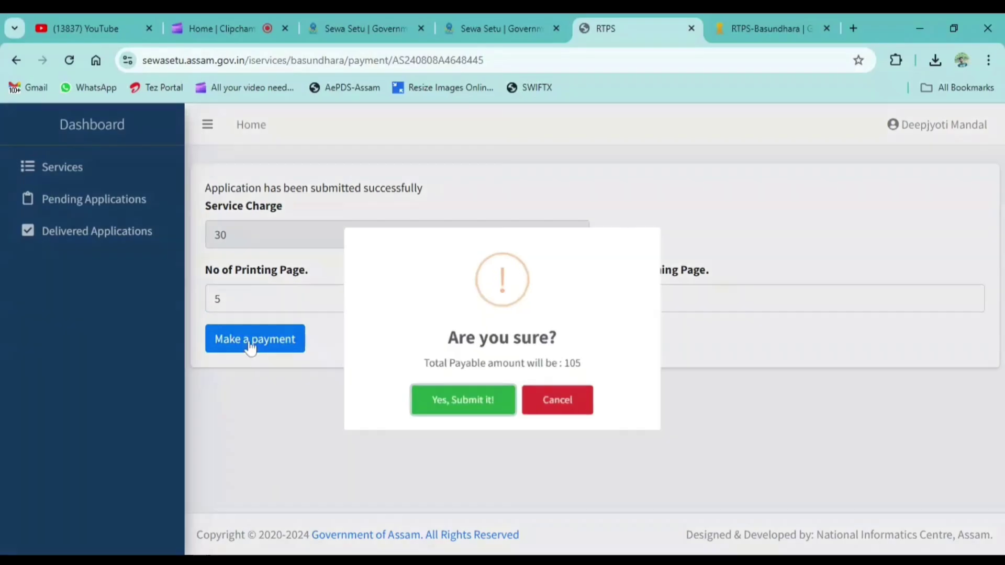
{"action": "left_click", "coordinate": [474, 416]}
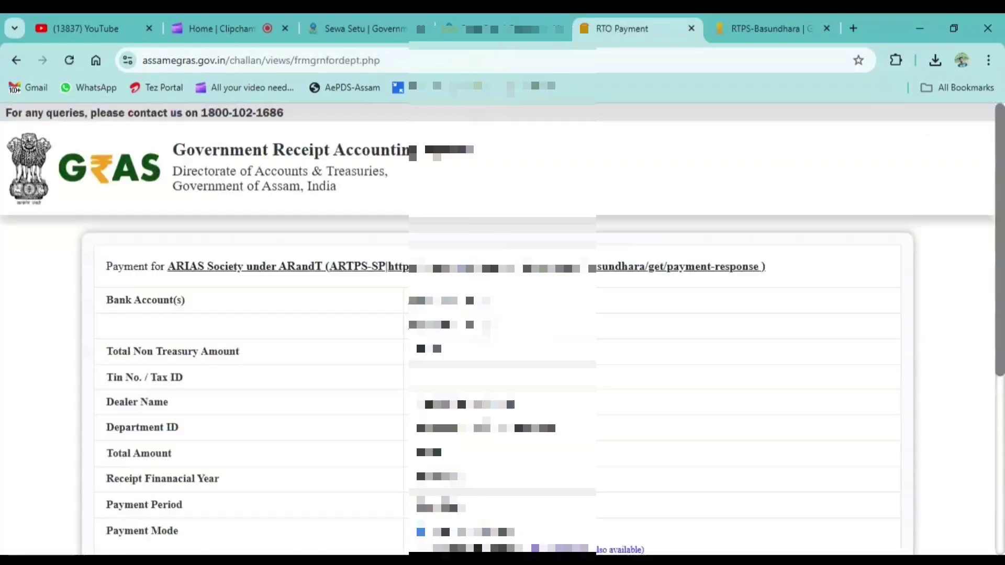
Choose the second payment mode and a bank, submit the challan, and acknowledge the GRN alert.
{"action": "scroll", "coordinate": [502, 330], "scroll_direction": "down", "scroll_amount": 5}
{"action": "left_click", "coordinate": [420, 396]}
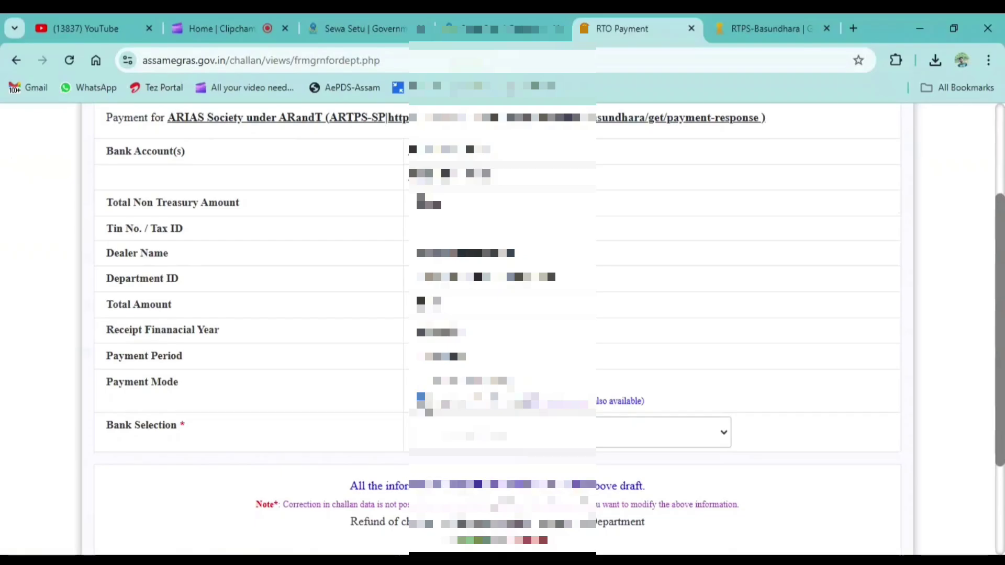
{"action": "key", "text": "Tab"}
{"action": "key", "text": "Down"}
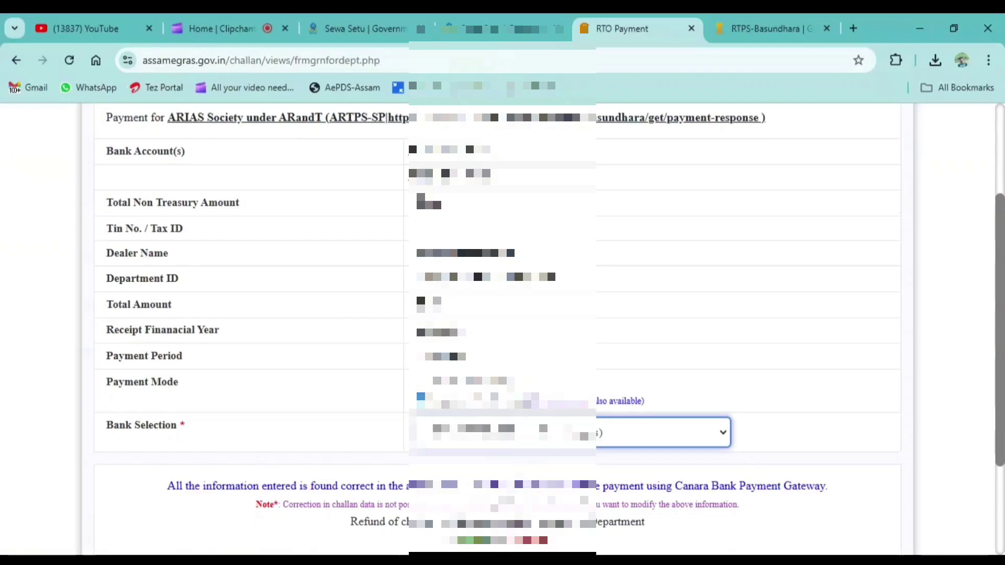
{"action": "scroll", "coordinate": [503, 330], "scroll_direction": "down", "scroll_amount": 3}
{"action": "key", "text": "Tab"}
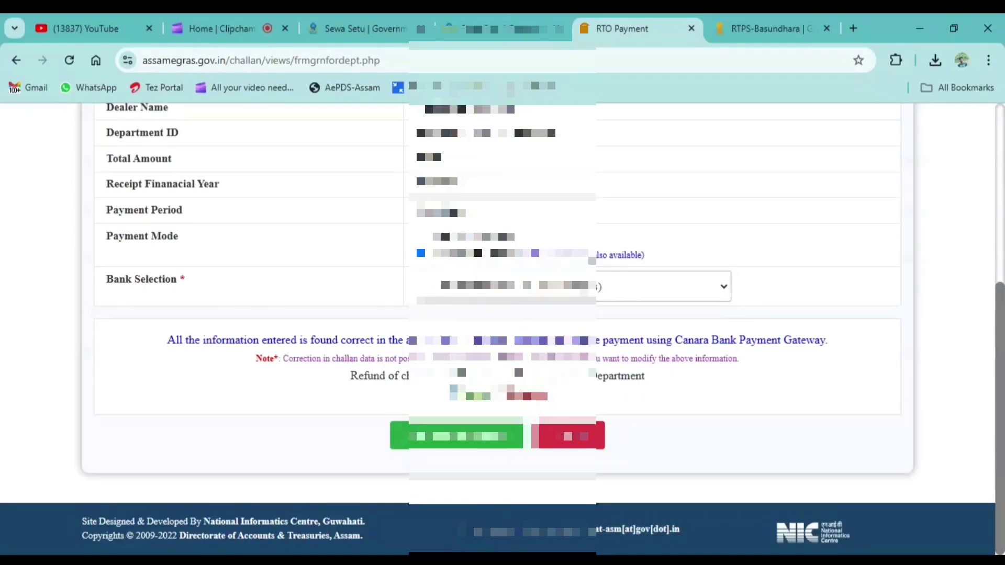
{"action": "key", "text": "Return"}
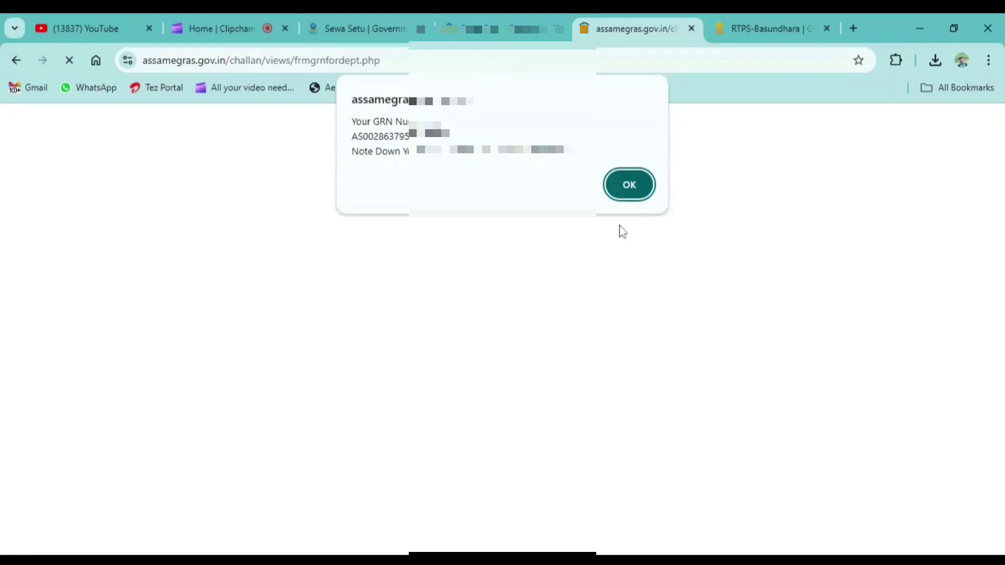
{"action": "left_click", "coordinate": [629, 186]}
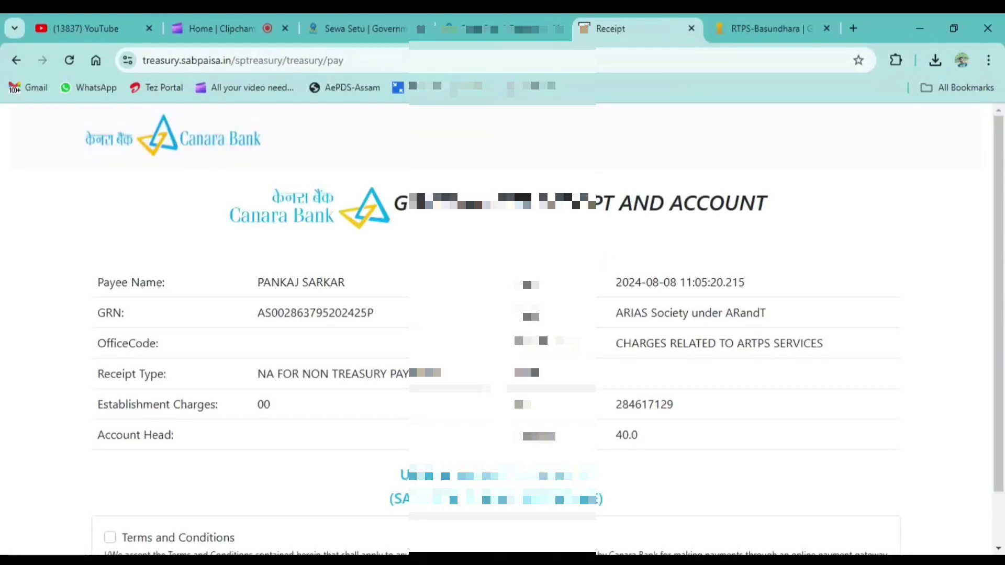
Accept the SabPaisa terms and pay the INR 40.00 challan via a UPI QR code.
{"action": "scroll", "coordinate": [433, 348], "scroll_direction": "down", "scroll_amount": 1}
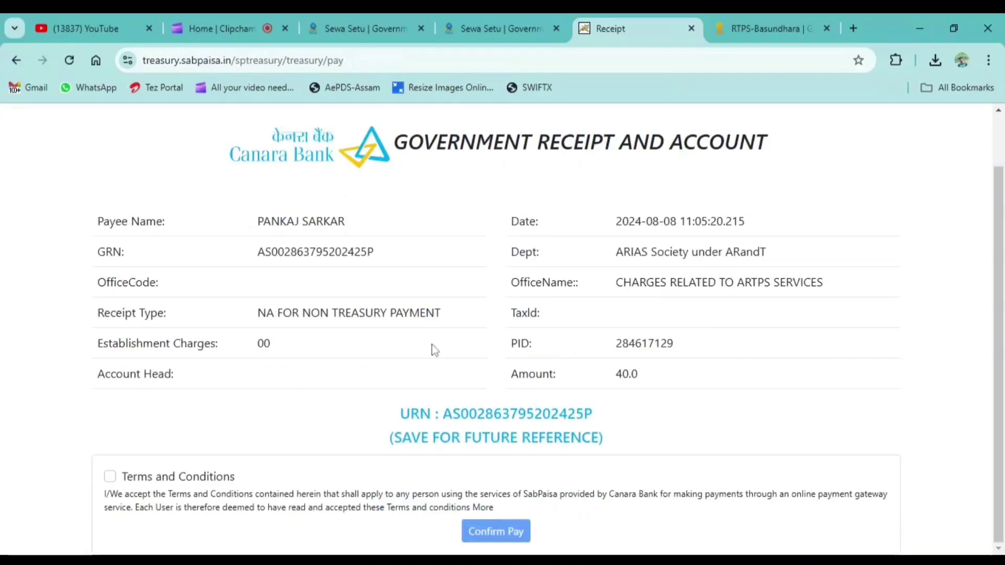
{"action": "left_click", "coordinate": [109, 477]}
{"action": "left_click", "coordinate": [522, 533]}
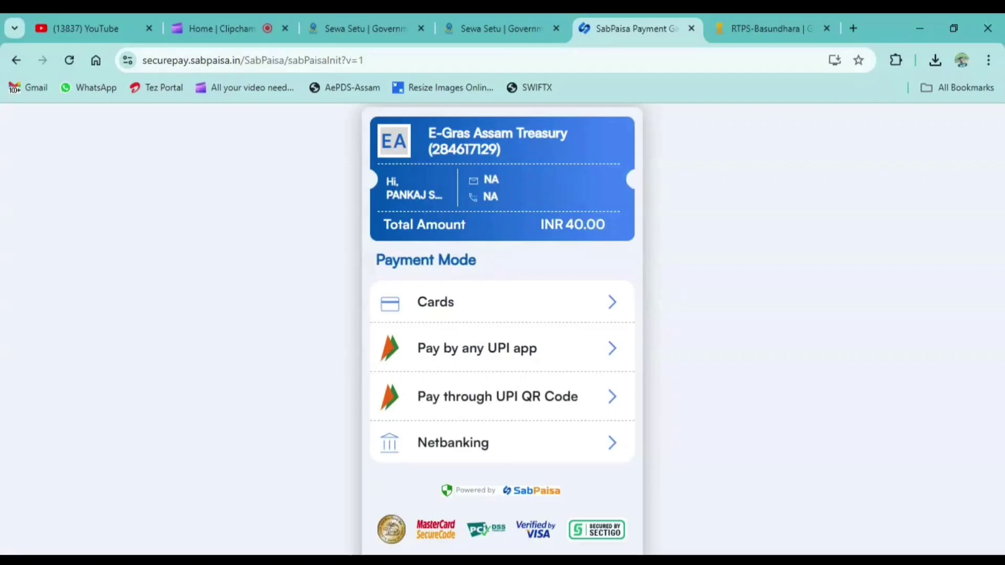
{"action": "left_click", "coordinate": [537, 417]}
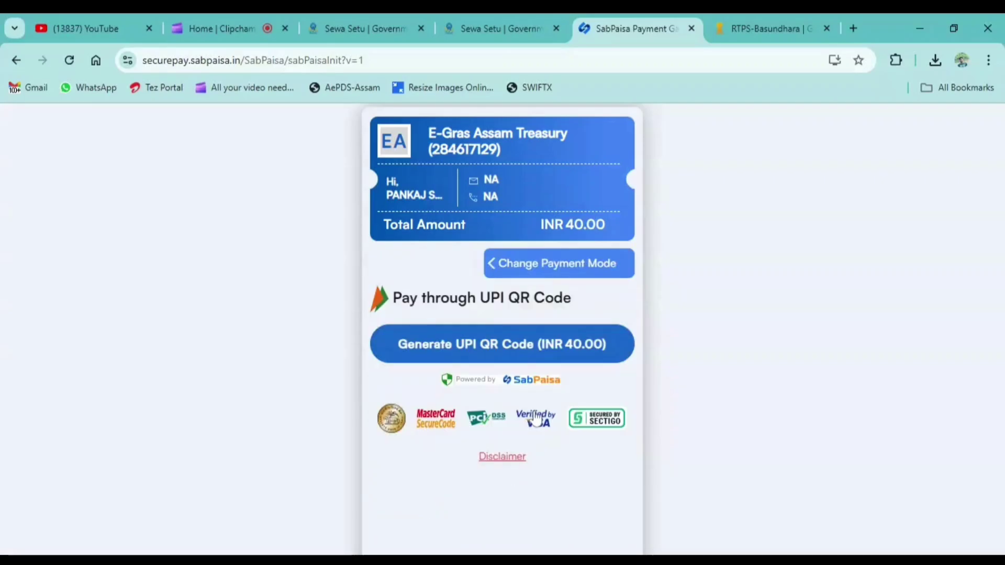
{"action": "left_click", "coordinate": [574, 345]}
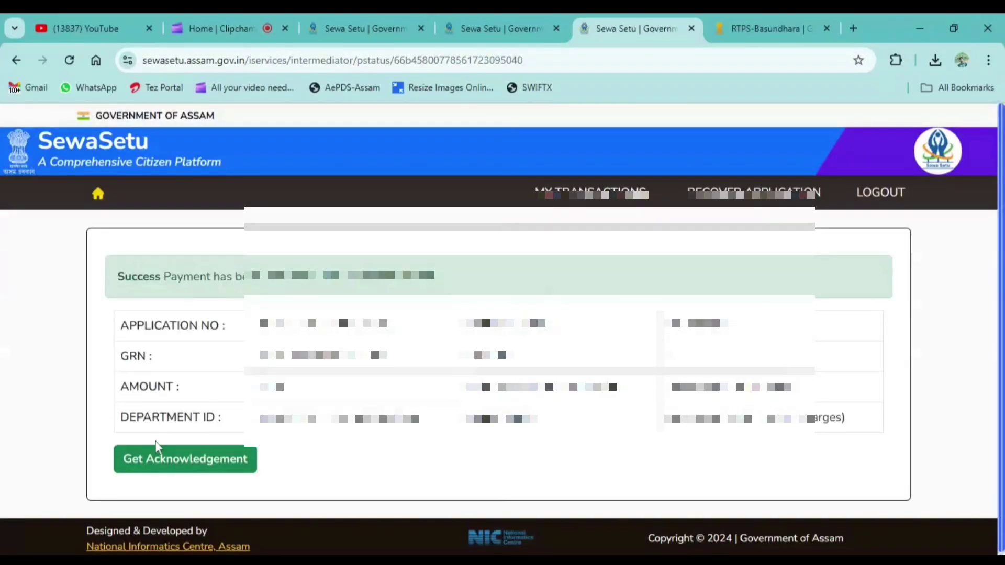
Bring up the application acknowledgement and scroll through the receipt details.
{"action": "left_click", "coordinate": [220, 460]}
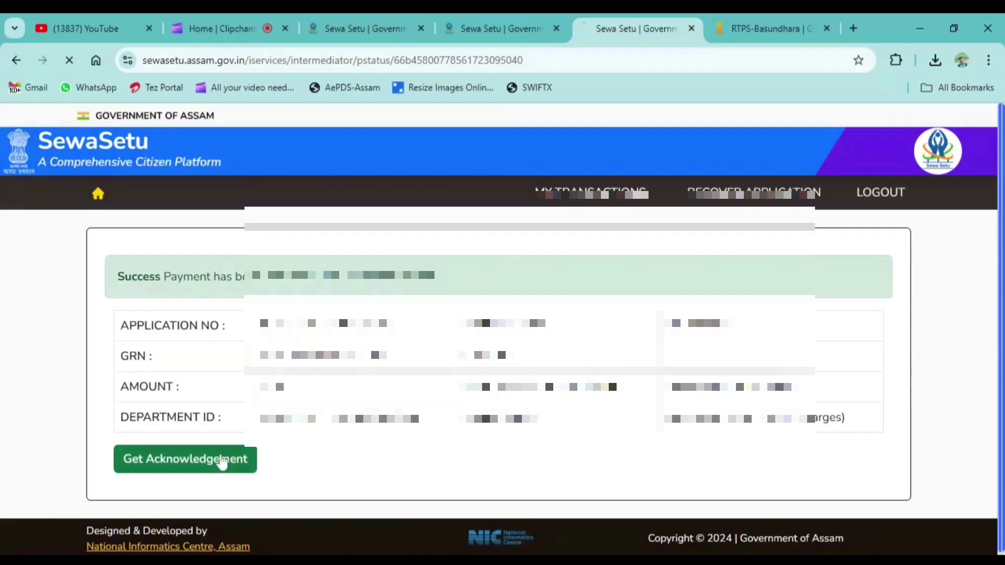
{"action": "scroll", "coordinate": [224, 463], "scroll_direction": "down", "scroll_amount": 3}
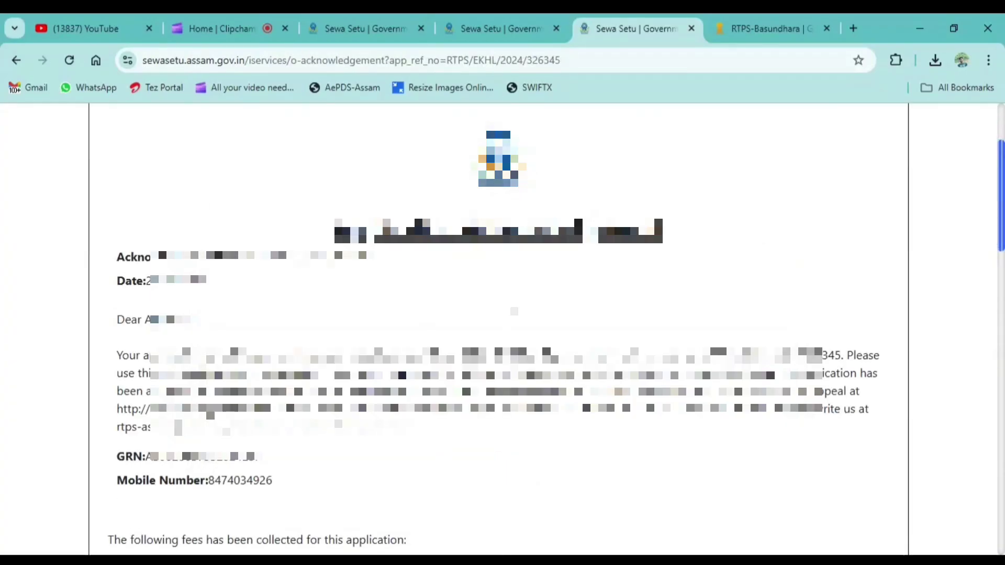
{"action": "scroll", "coordinate": [498, 330], "scroll_direction": "down", "scroll_amount": 5}
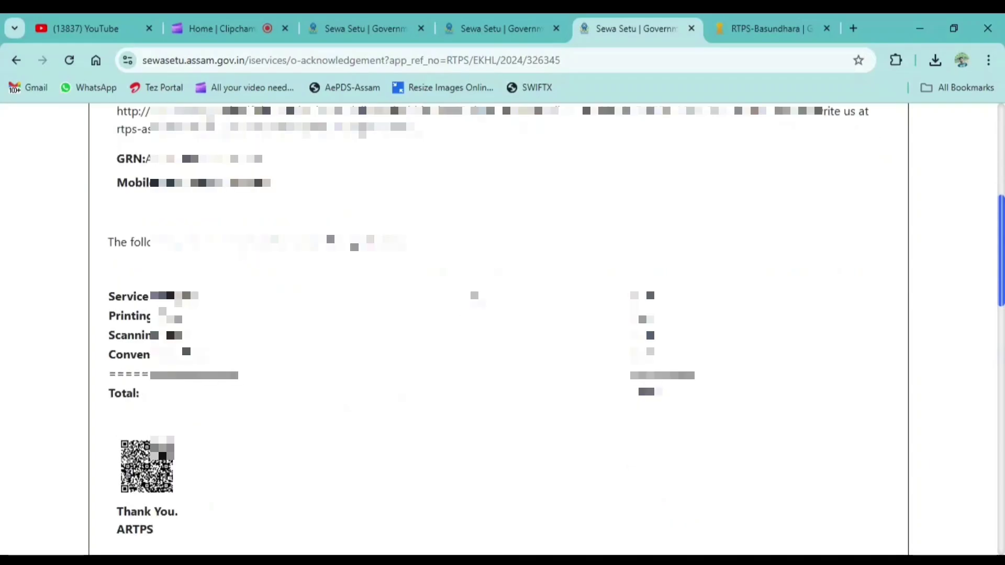
{"action": "scroll", "coordinate": [554, 350], "scroll_direction": "down", "scroll_amount": 4}
{"action": "scroll", "coordinate": [554, 388], "scroll_direction": "down", "scroll_amount": 8}
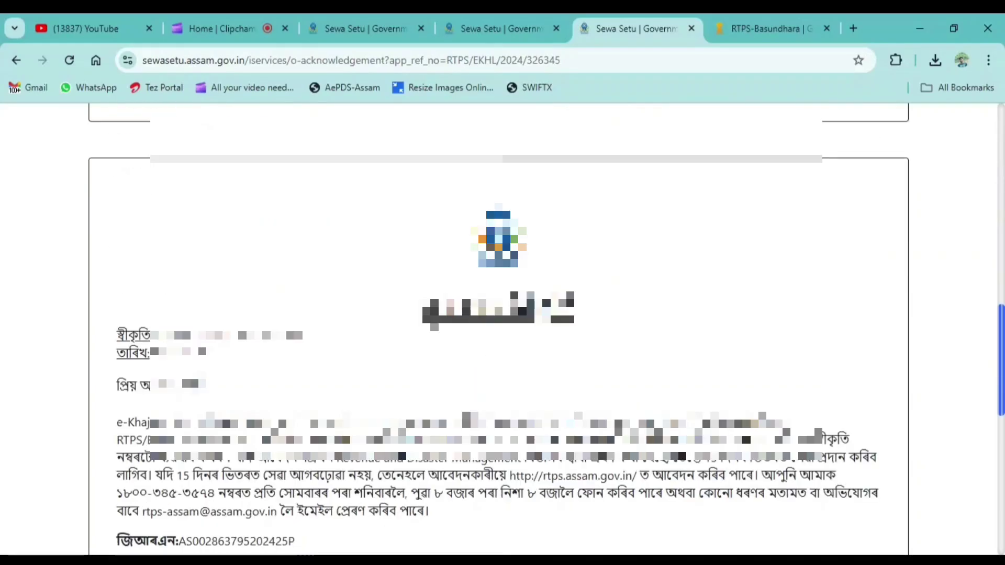
{"action": "scroll", "coordinate": [503, 330], "scroll_direction": "down", "scroll_amount": 5}
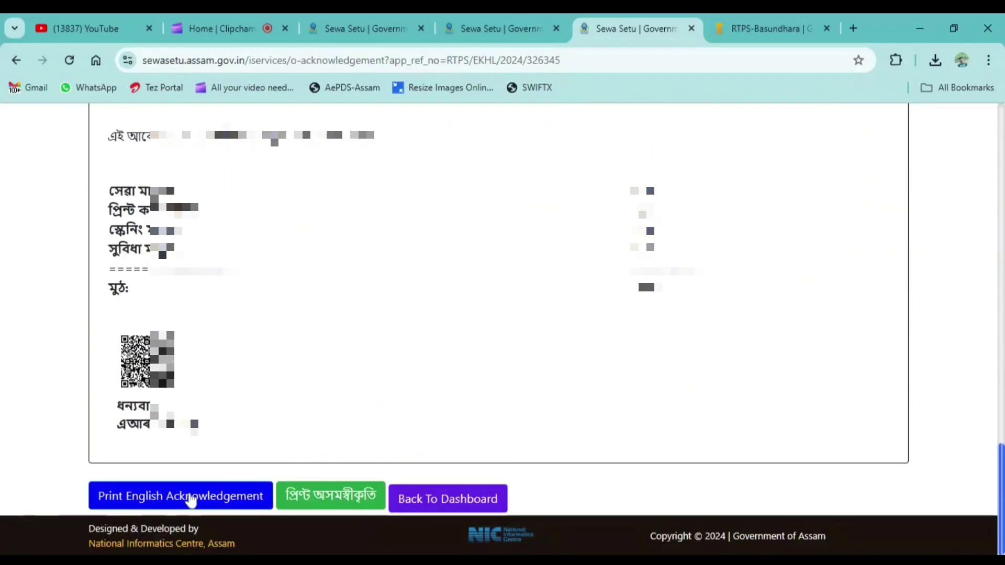
Print the English acknowledgement and return to the top of the page.
{"action": "left_click", "coordinate": [193, 498]}
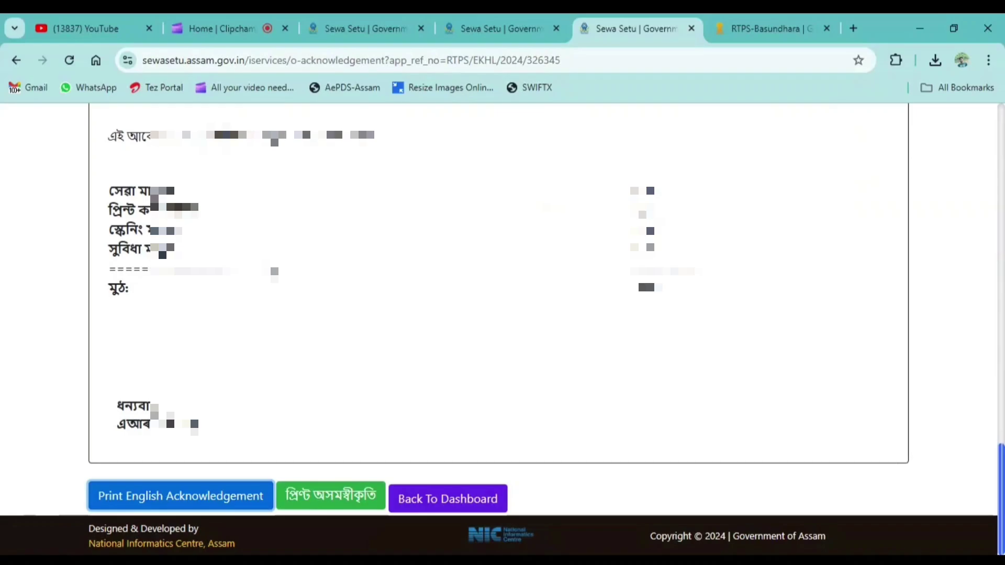
{"action": "left_click", "coordinate": [216, 505]}
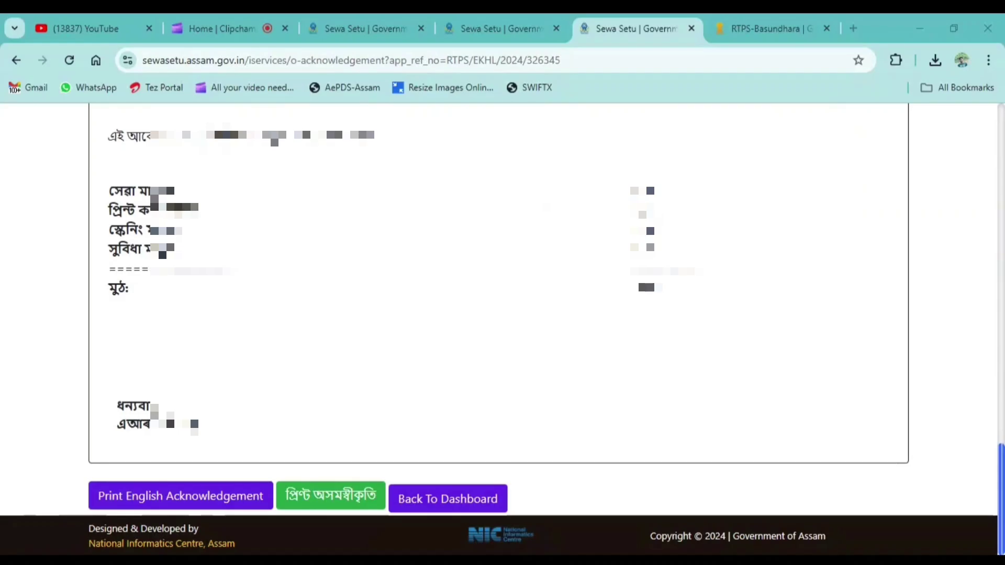
{"action": "scroll", "coordinate": [514, 392], "scroll_direction": "up", "scroll_amount": 10}
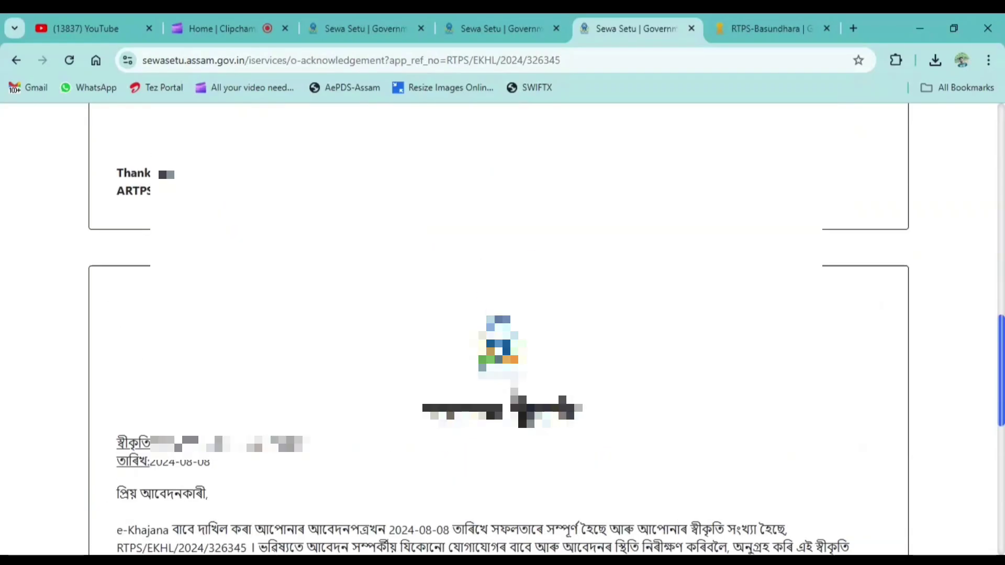
{"action": "scroll", "coordinate": [514, 392], "scroll_direction": "up", "scroll_amount": 7}
{"action": "scroll", "coordinate": [514, 393], "scroll_direction": "up", "scroll_amount": 7}
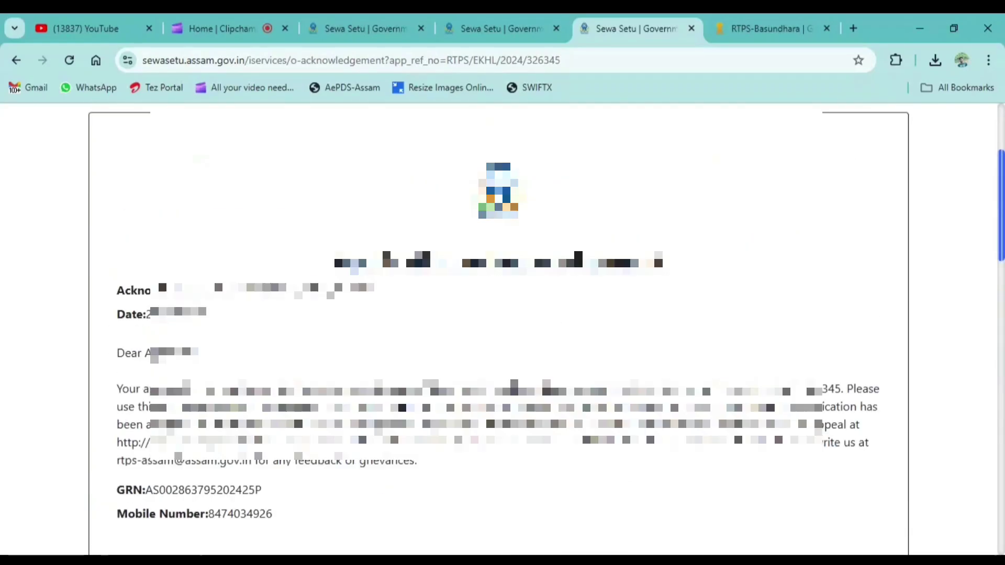